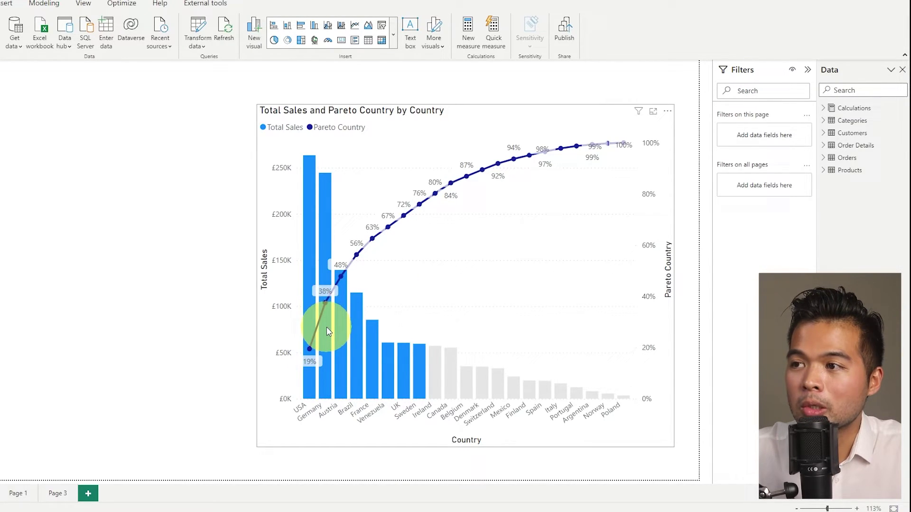
# Step: In the empty-canvas report's Model view, drag the Customers table card up beside Order Details
pyautogui.moveTo(327, 331)
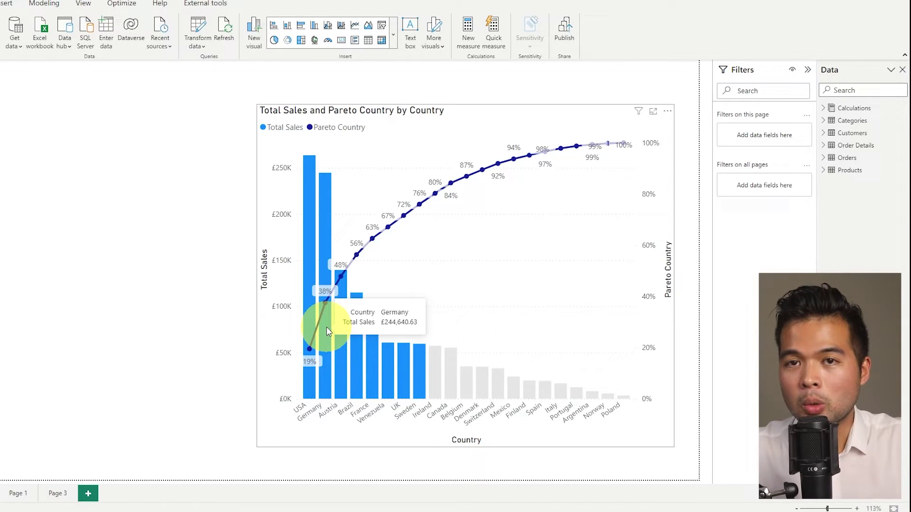
pyautogui.moveTo(329, 303)
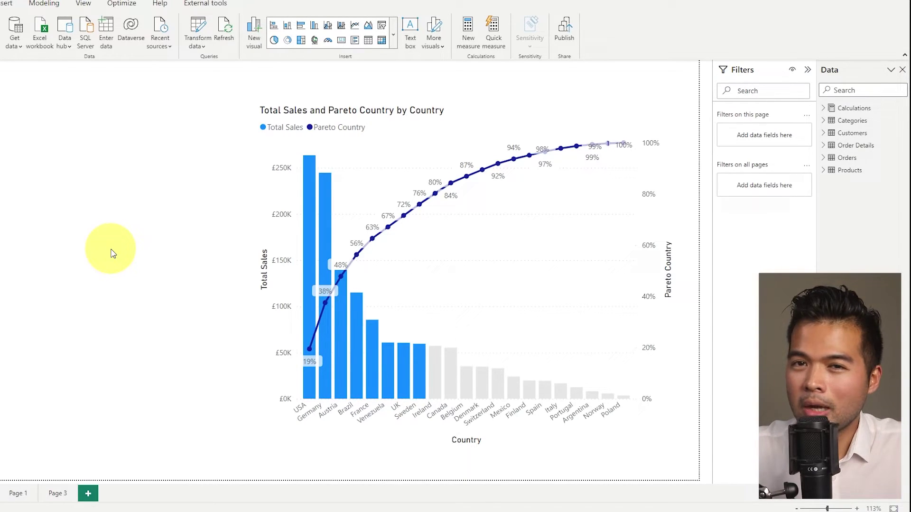
pyautogui.moveTo(109, 510)
pyautogui.click(102, 480)
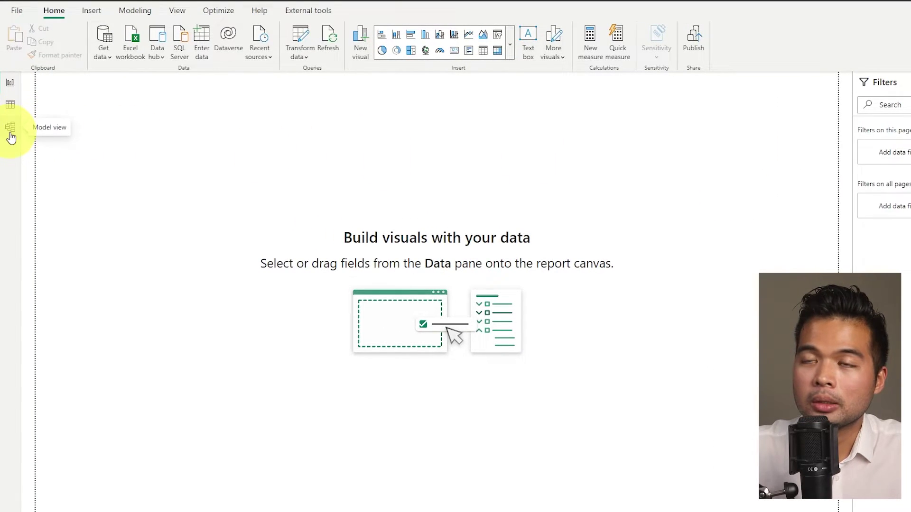
pyautogui.click(10, 127)
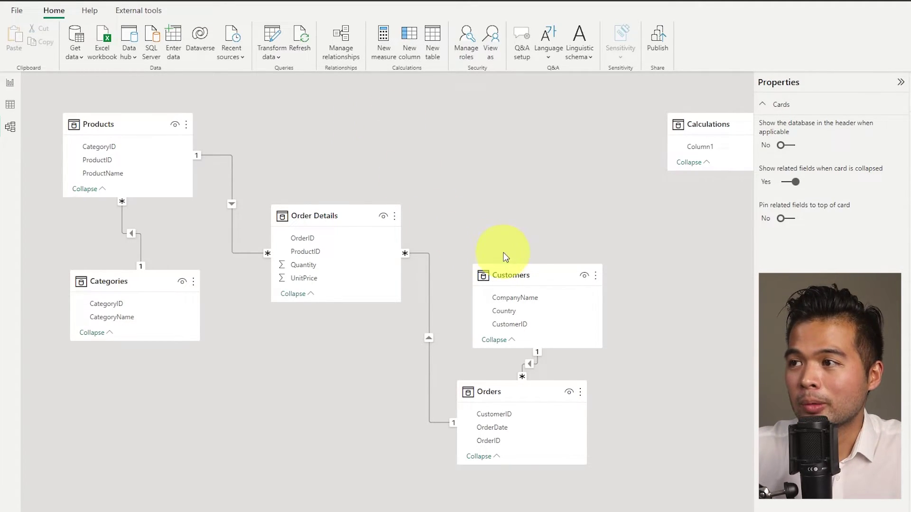
pyautogui.moveTo(510, 267); pyautogui.dragTo(521, 235)
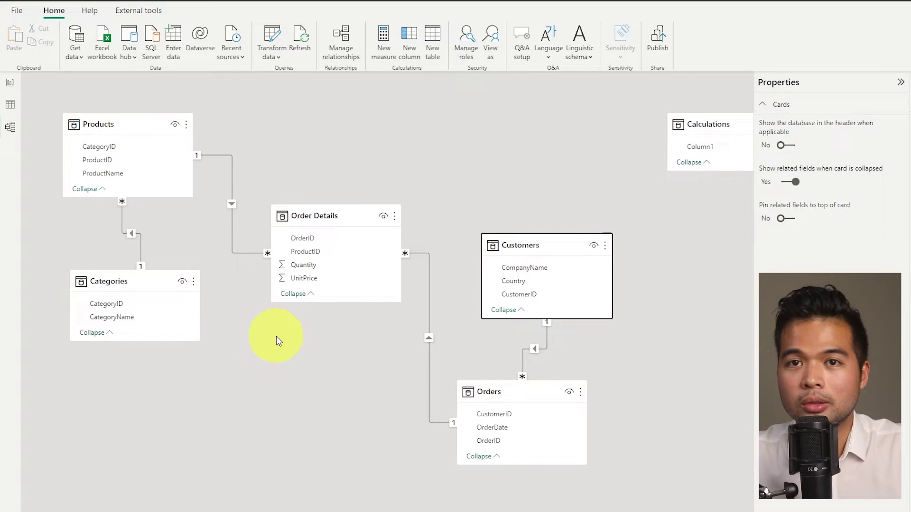
# Step: On the report page, insert a Line and stacked column chart, then move and enlarge it
pyautogui.click(10, 83)
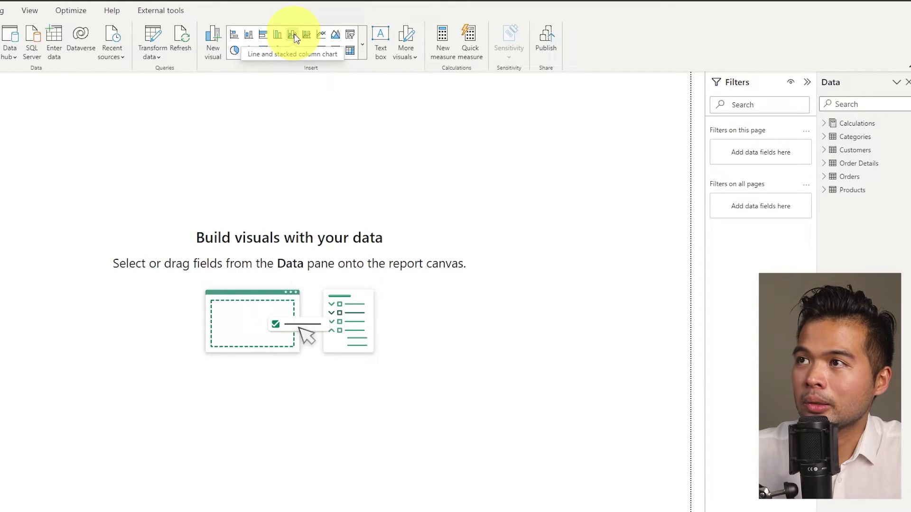
pyautogui.click(296, 38)
pyautogui.moveTo(51, 162); pyautogui.dragTo(642, 214)
pyautogui.moveTo(504, 297); pyautogui.dragTo(513, 346)
# Step: Use Calculations > Total Sales as columns and Customers > Country as x-axis, then widen the chart
pyautogui.click(825, 123)
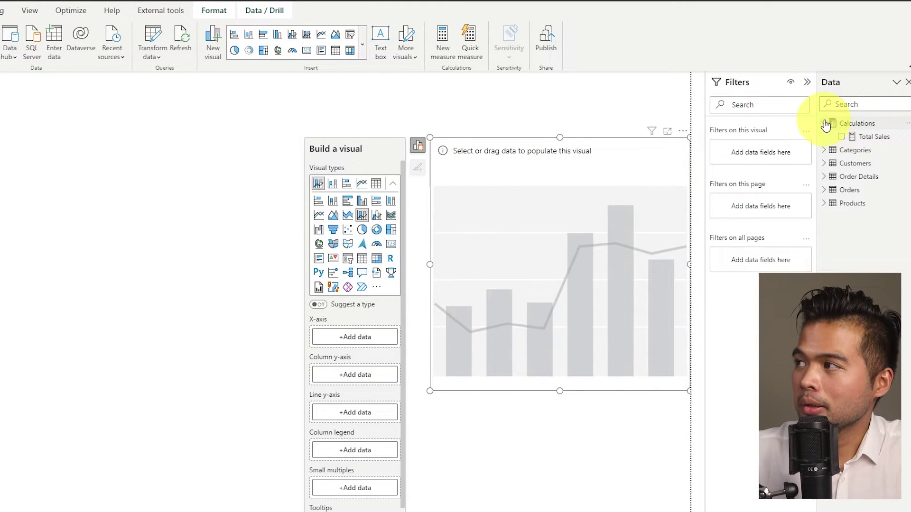
pyautogui.click(860, 138)
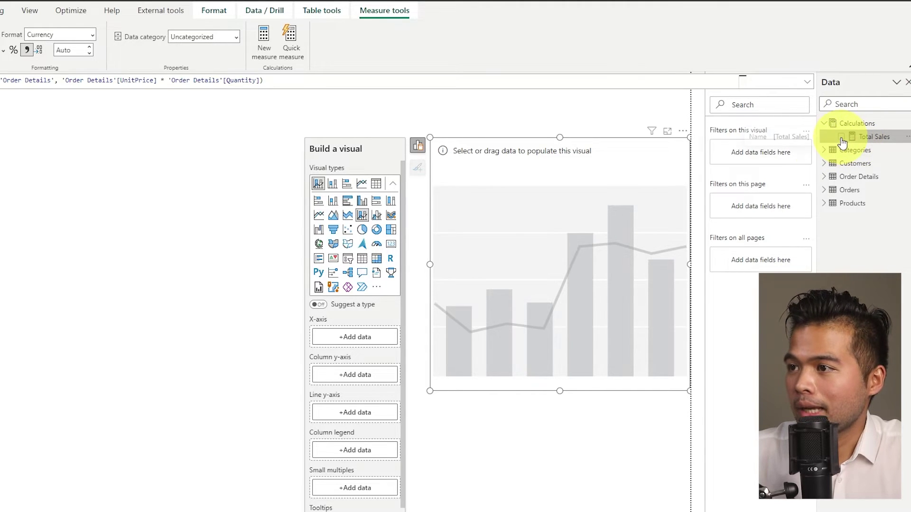
pyautogui.click(842, 137)
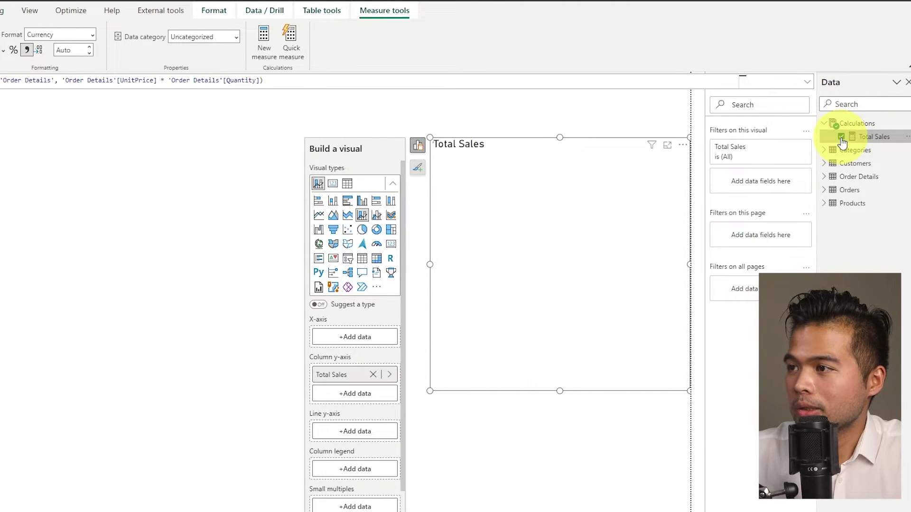
pyautogui.click(826, 163)
pyautogui.click(843, 191)
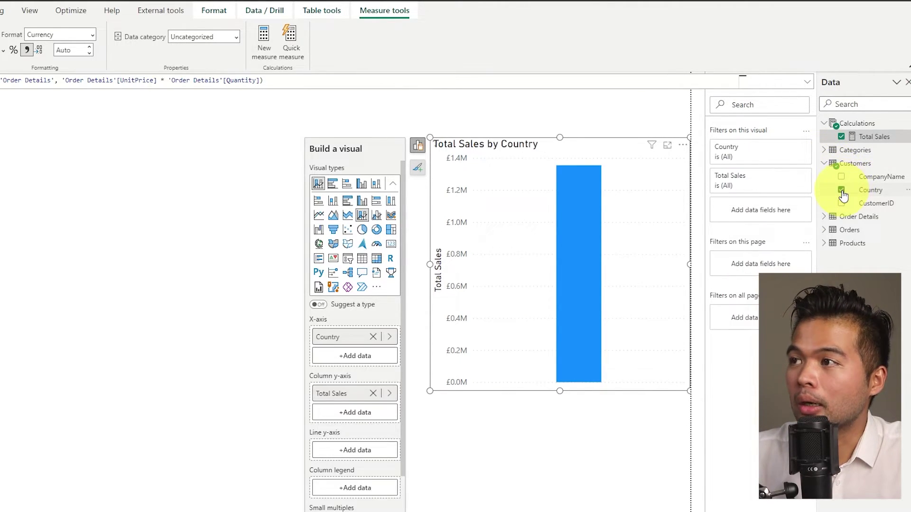
pyautogui.moveTo(430, 264); pyautogui.dragTo(361, 267)
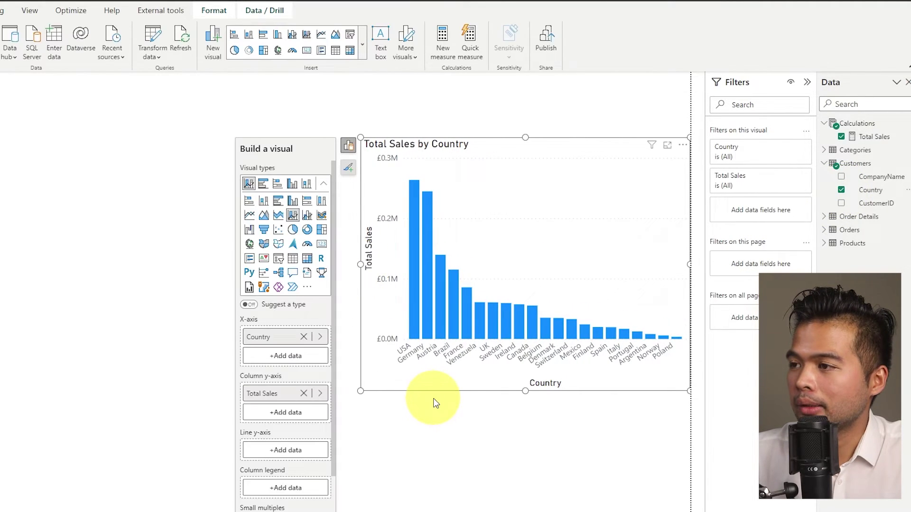
pyautogui.moveTo(526, 391); pyautogui.dragTo(470, 398)
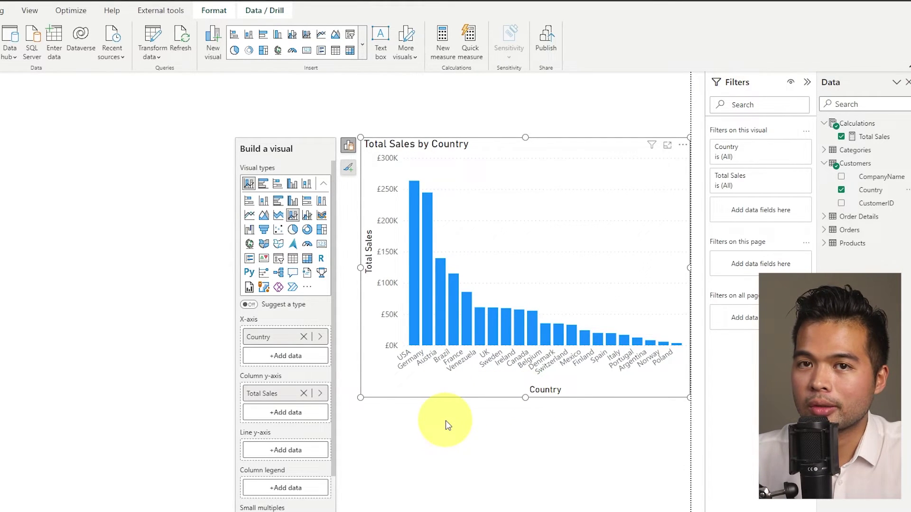
# Step: Create a new Sales Pareto measure in Calculations, starting with VAR _total = CALC
pyautogui.rightClick(834, 124)
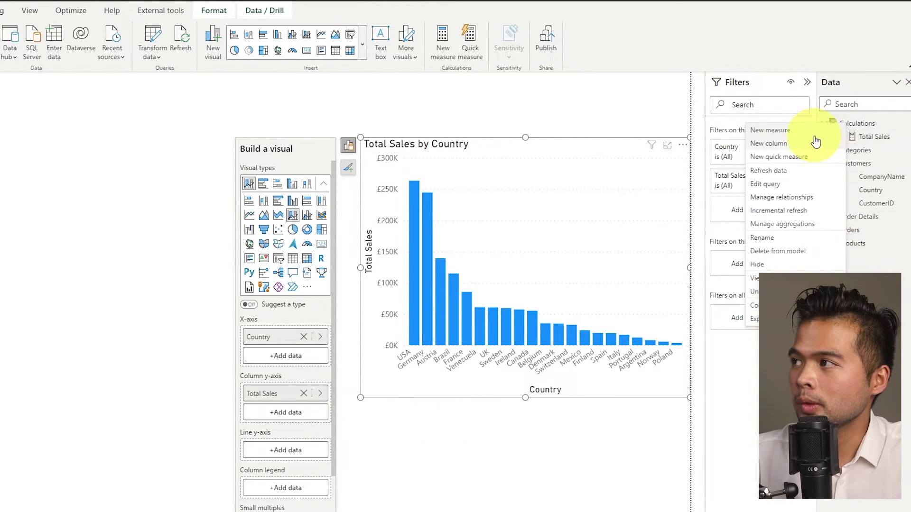
pyautogui.click(795, 130)
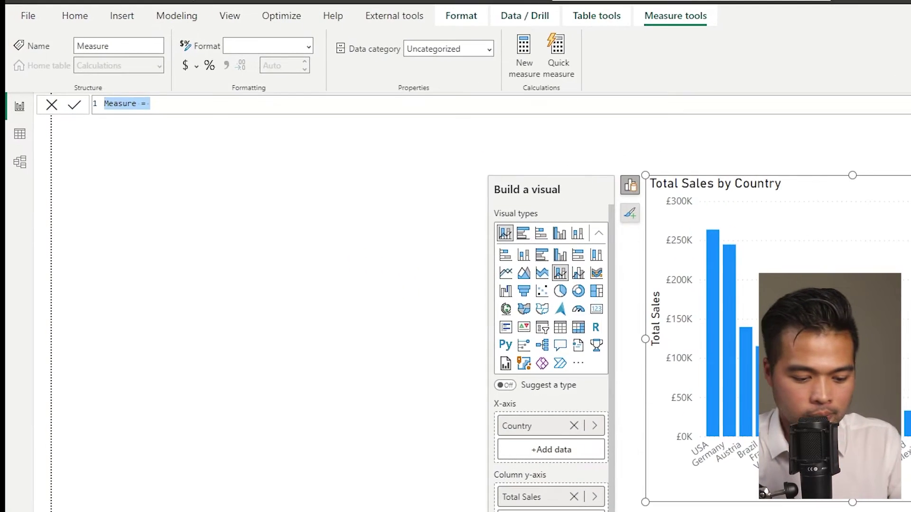
pyautogui.write('Sal')
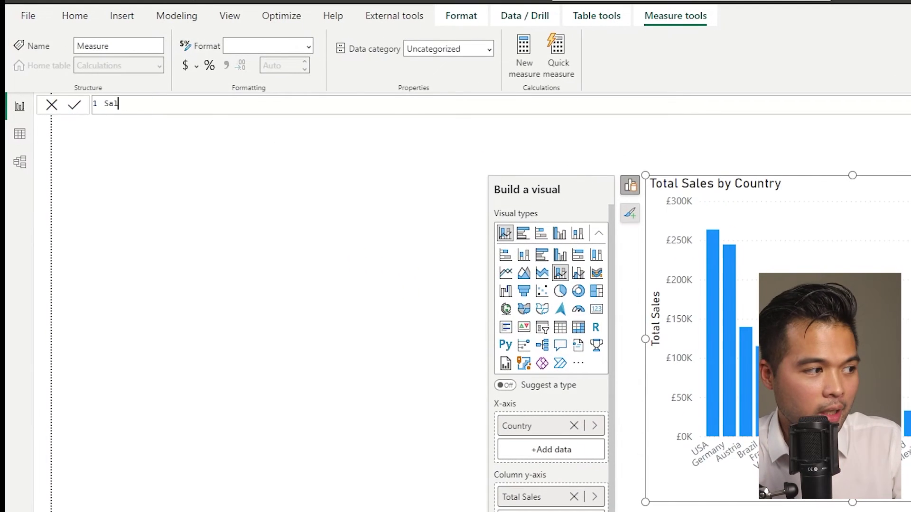
pyautogui.write('es Par')
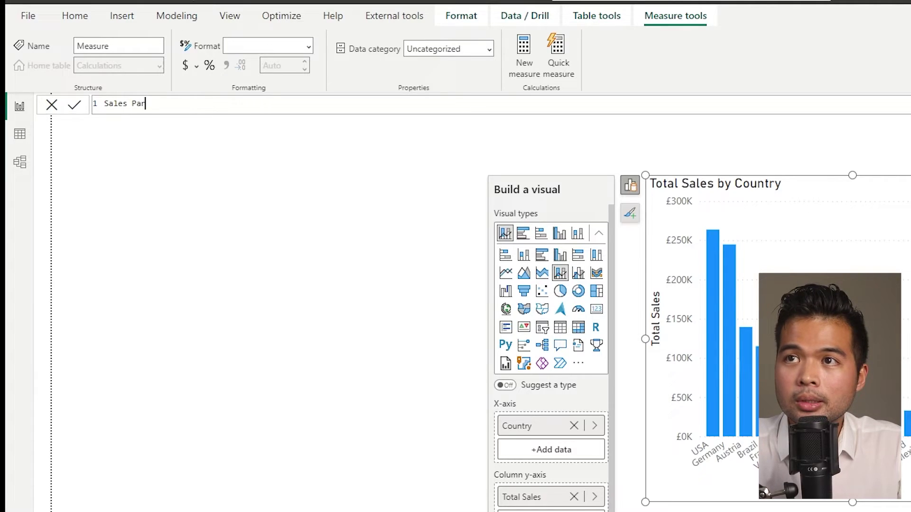
pyautogui.write('eto =')
pyautogui.hotkey('shift', 'Return')
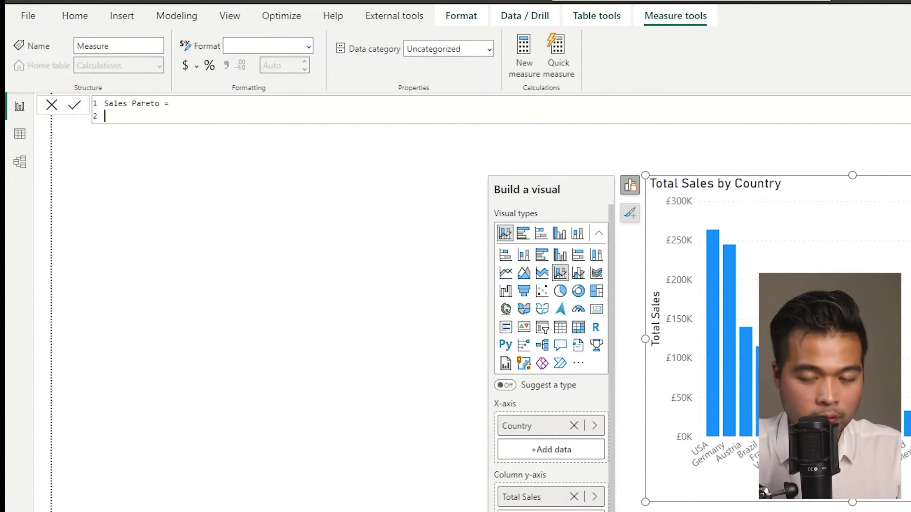
pyautogui.write('VAR')
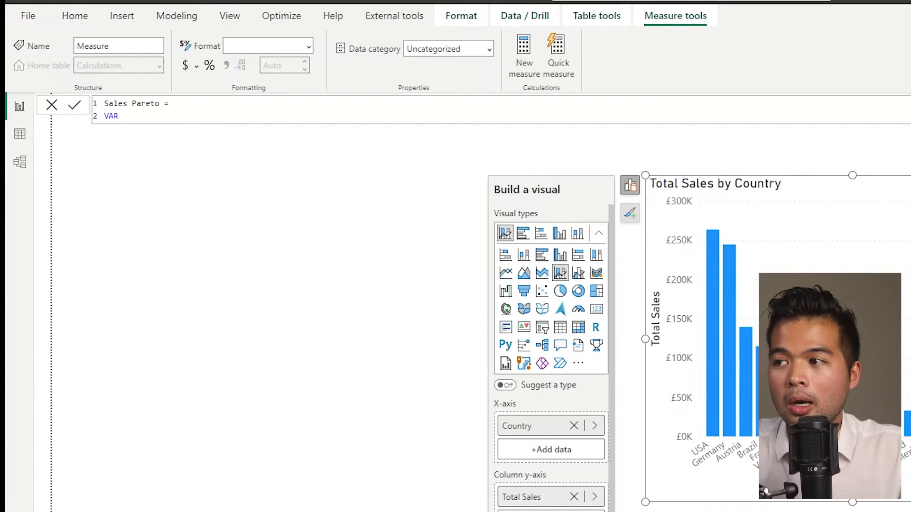
pyautogui.write('_')
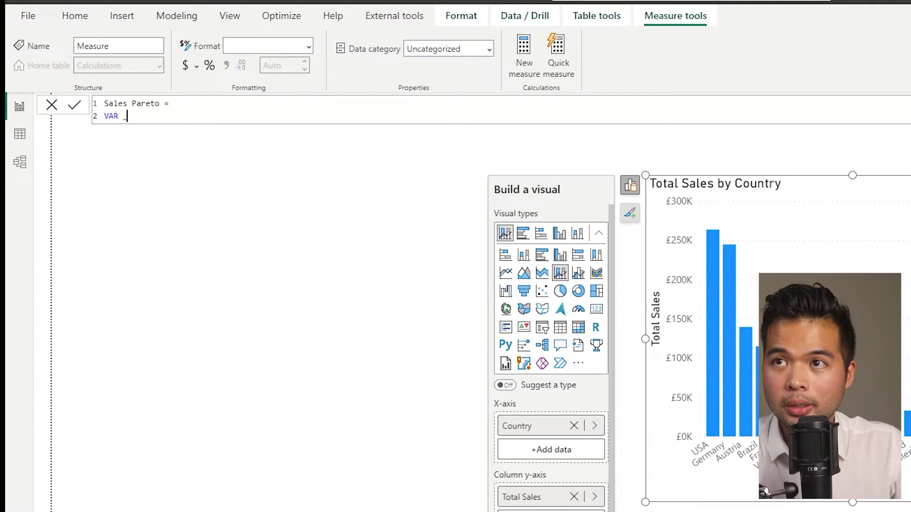
pyautogui.write('total ')
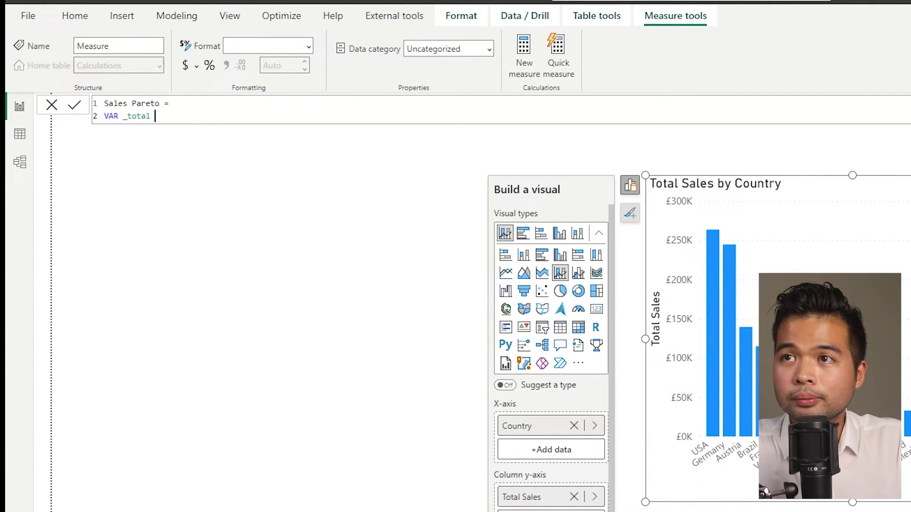
pyautogui.write('= CALC')
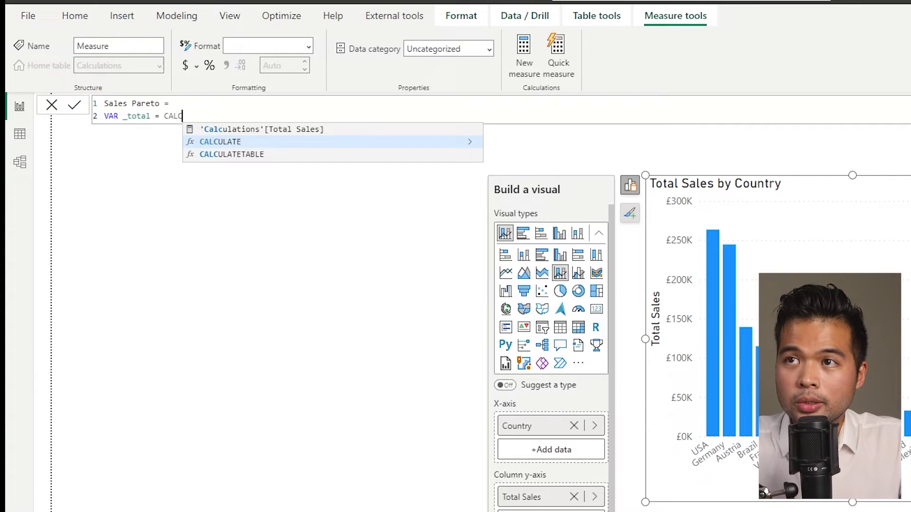
# Step: Define _total as CALCULATE([Total Sales], ALLSELECTED(Customers[Country]))
pyautogui.press('Tab')
pyautogui.write('(')
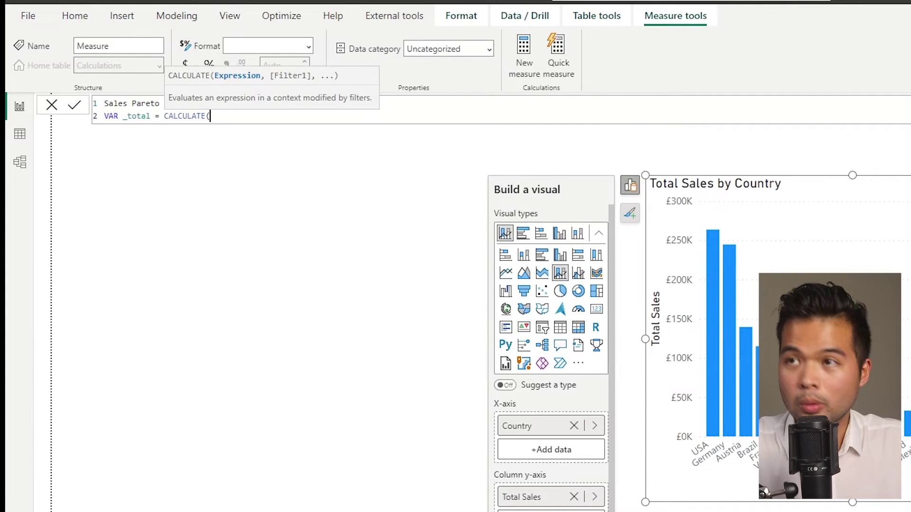
pyautogui.write(')')
pyautogui.hotkey('shift', 'Return')
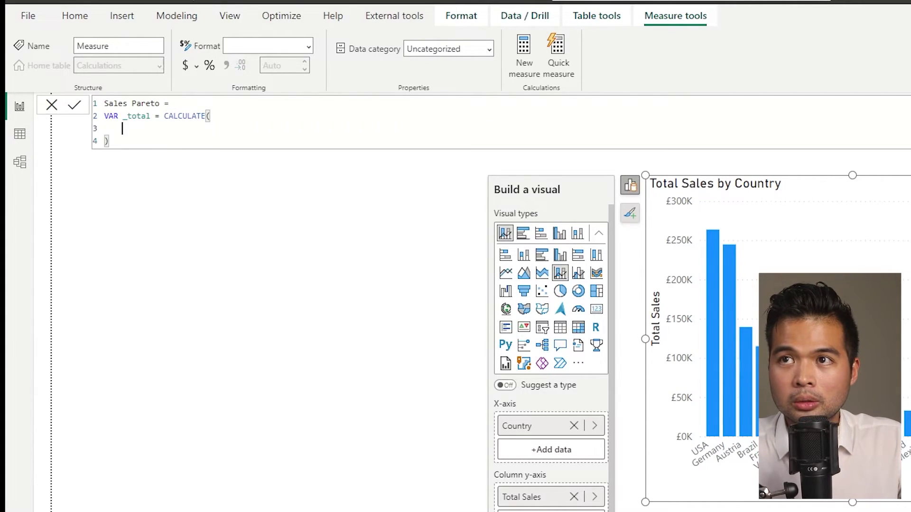
pyautogui.write('Total')
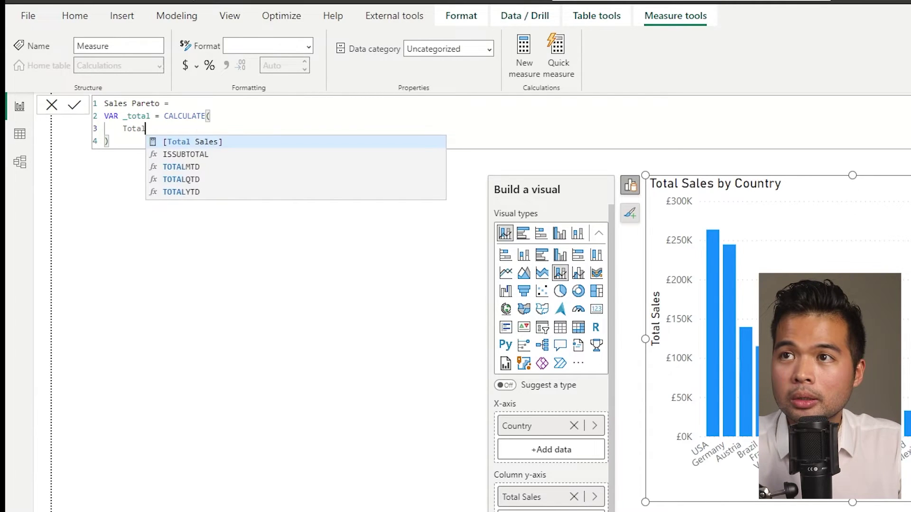
pyautogui.press('Tab')
pyautogui.hotkey('shift', 'Return')
pyautogui.write(',')
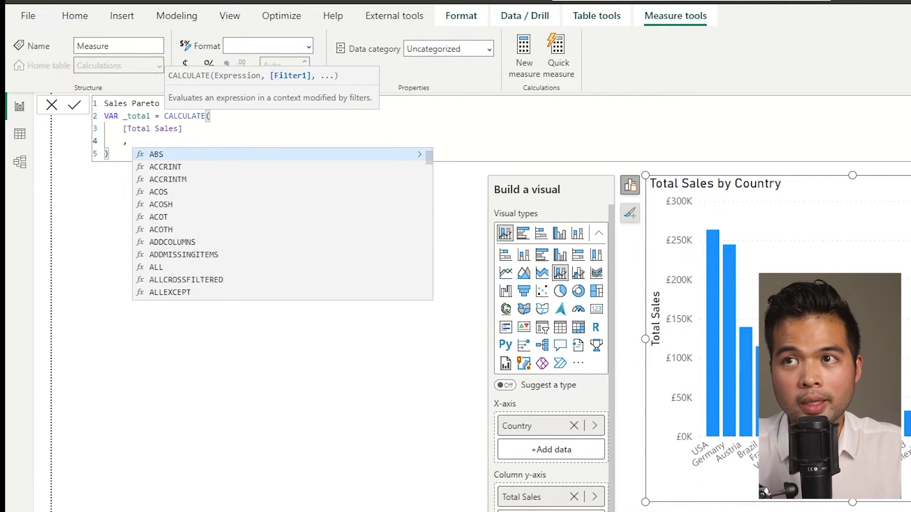
pyautogui.write(' ALLSELE')
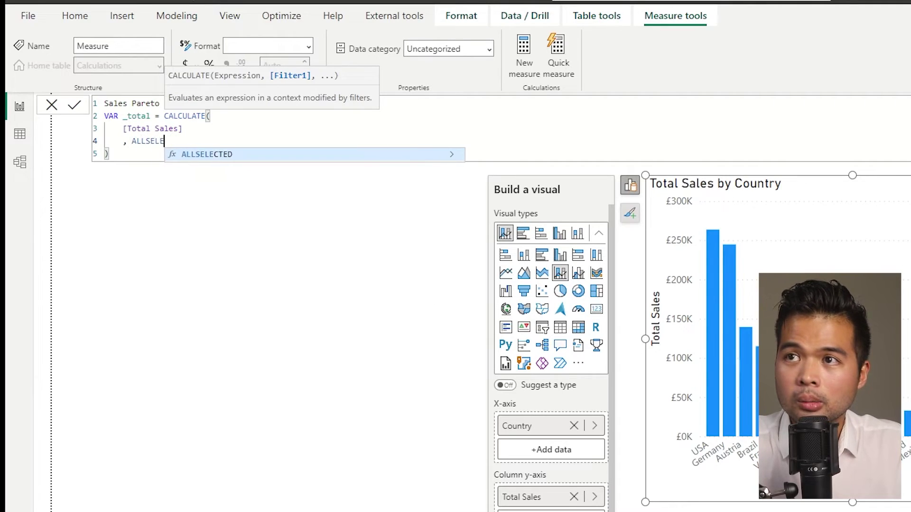
pyautogui.press('Tab')
pyautogui.write('Count')
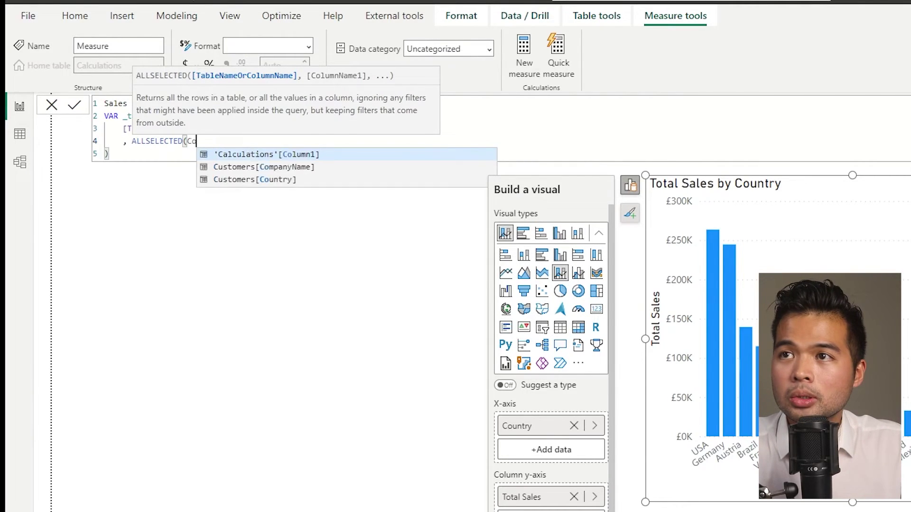
pyautogui.press('Tab')
pyautogui.write(')')
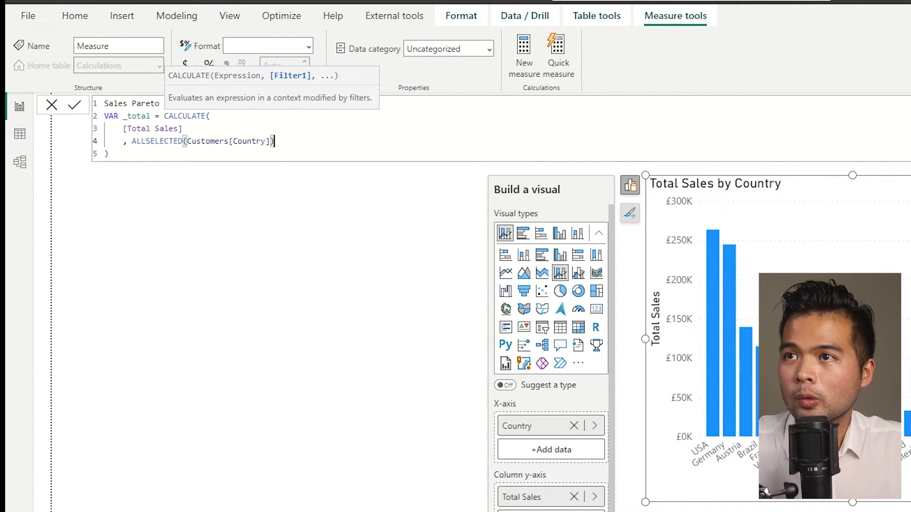
# Step: Finish the Sales Pareto formula with RETURN _total and commit the measure
pyautogui.click(149, 154)
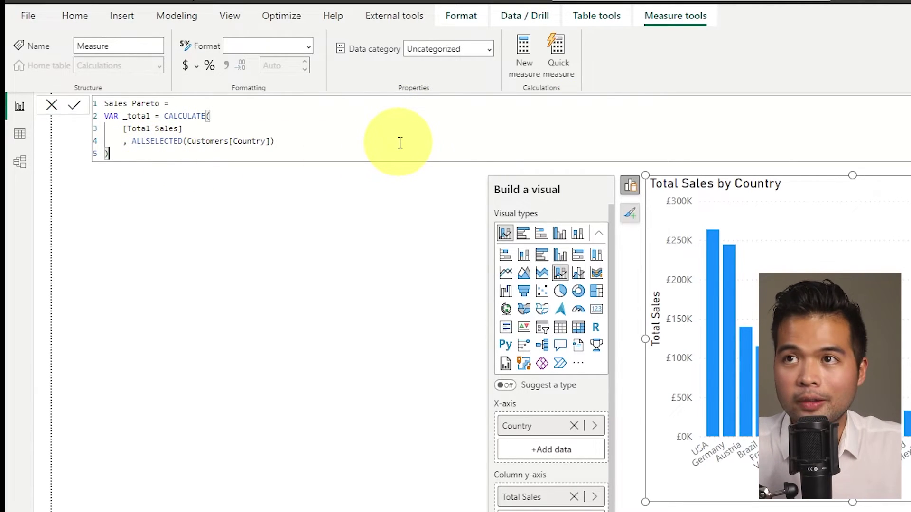
pyautogui.press('Return')
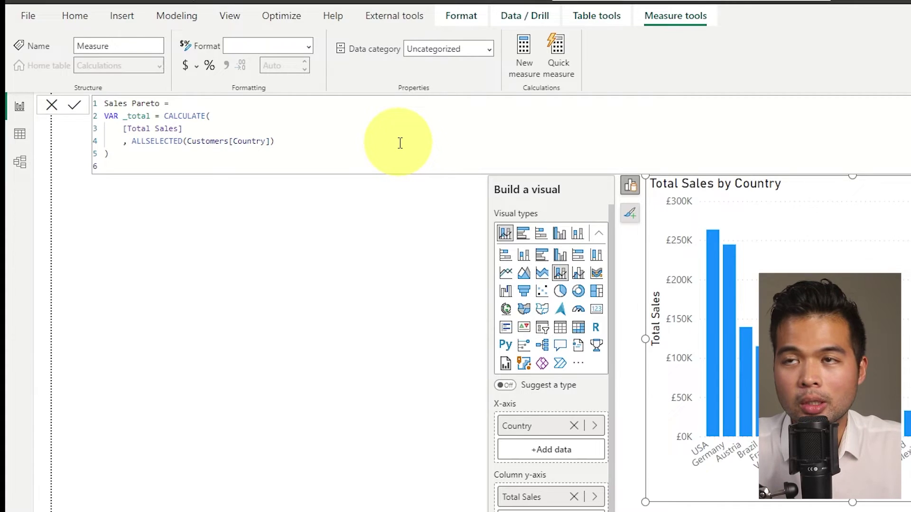
pyautogui.write('RETURN')
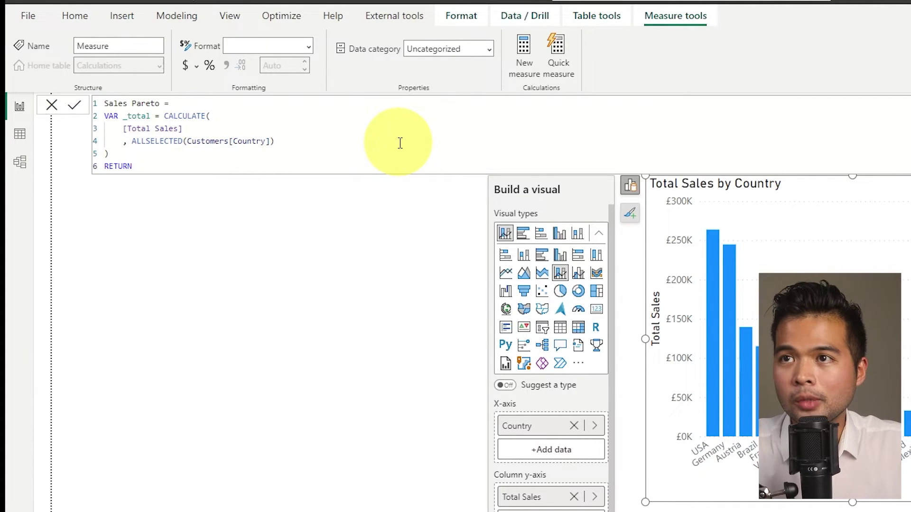
pyautogui.press('Return')
pyautogui.write('_total')
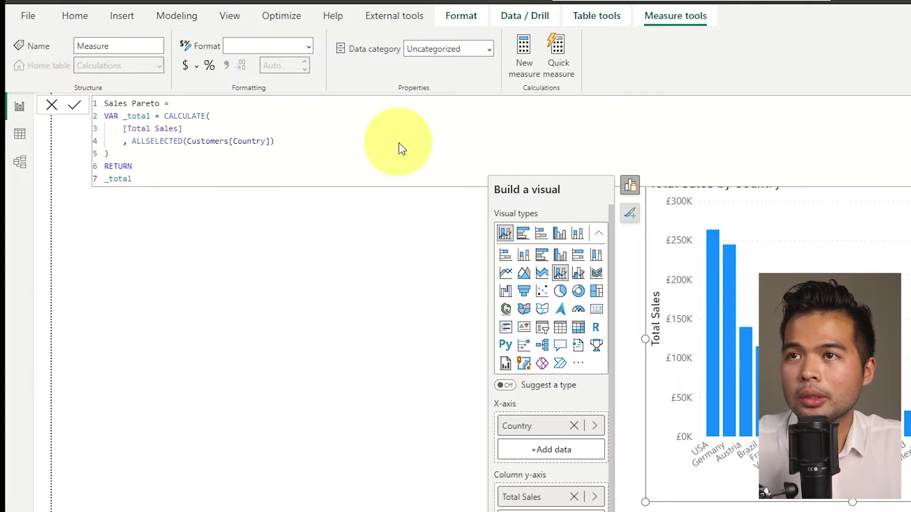
pyautogui.press('Return')
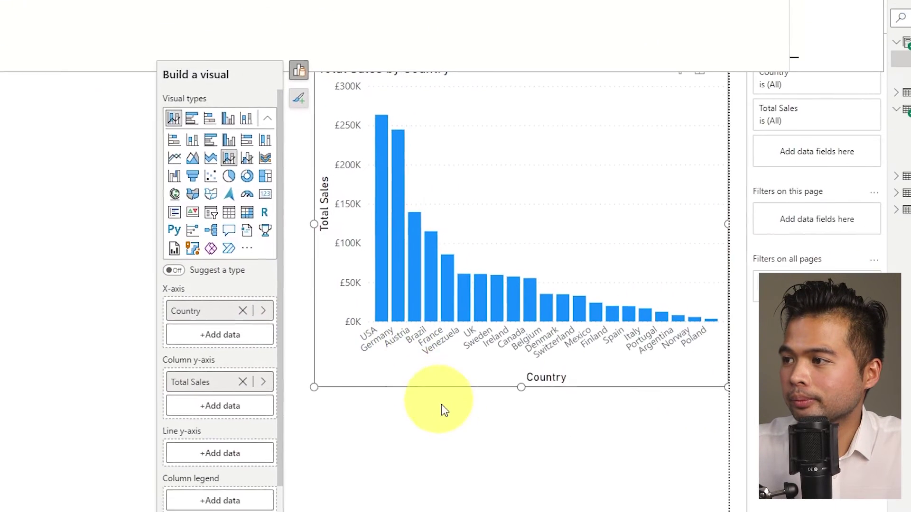
# Step: Duplicate the country sales chart with Ctrl+C/Ctrl+V and arrange both charts side by side
pyautogui.moveTo(396, 377); pyautogui.dragTo(196, 386)
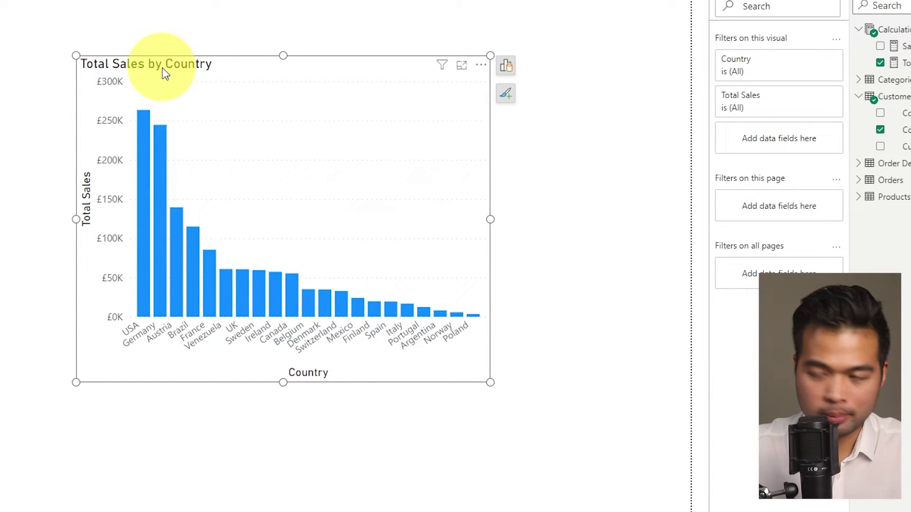
pyautogui.hotkey('ctrl', 'c')
pyautogui.hotkey('ctrl', 'v')
pyautogui.moveTo(162, 76); pyautogui.dragTo(417, 64)
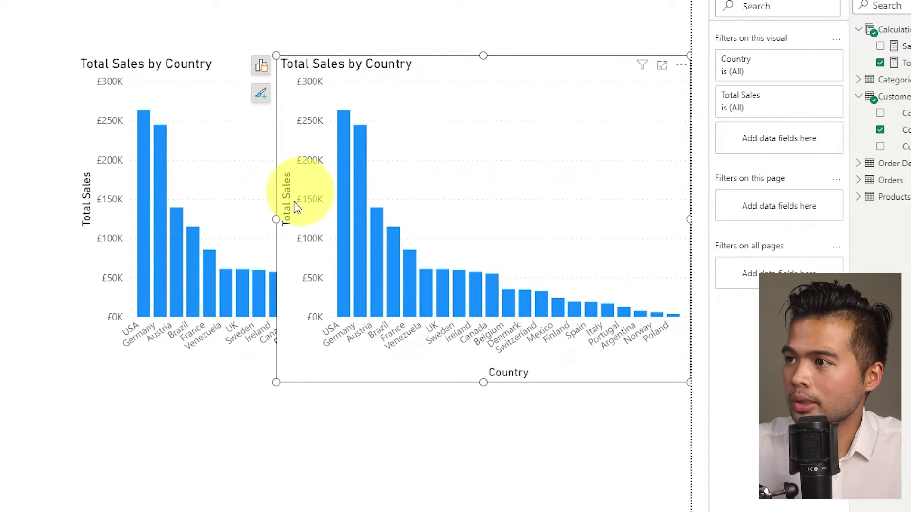
pyautogui.moveTo(276, 219); pyautogui.dragTo(494, 223)
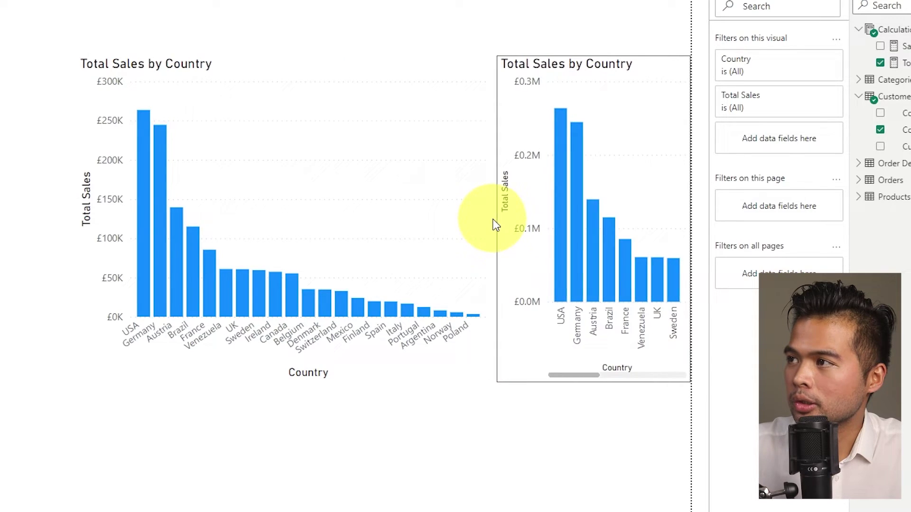
pyautogui.click(352, 86)
pyautogui.moveTo(352, 86); pyautogui.dragTo(271, 75)
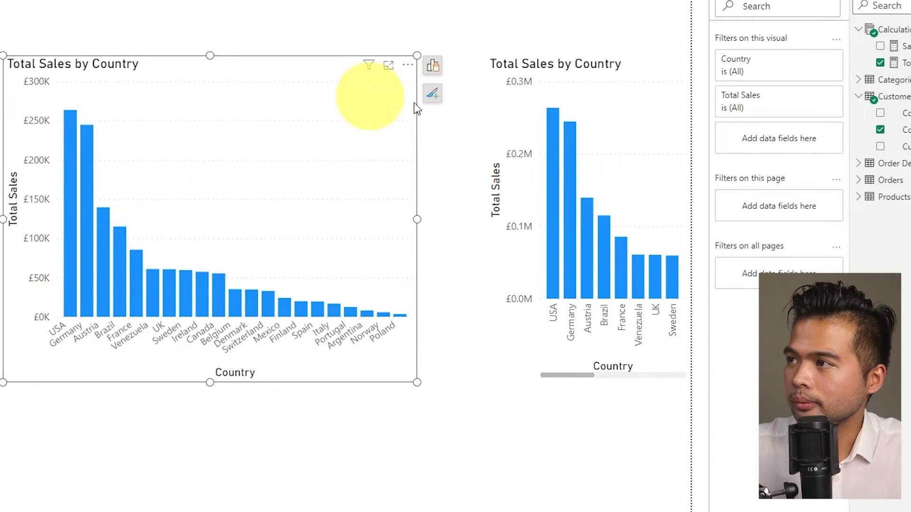
pyautogui.moveTo(485, 219); pyautogui.dragTo(451, 219)
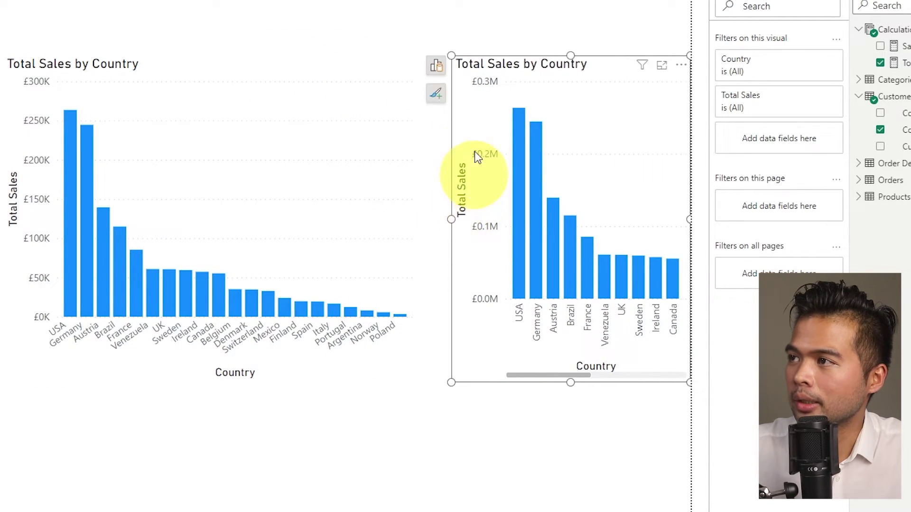
# Step: Turn the duplicate into a Country and Total Sales table and make it taller
pyautogui.click(436, 66)
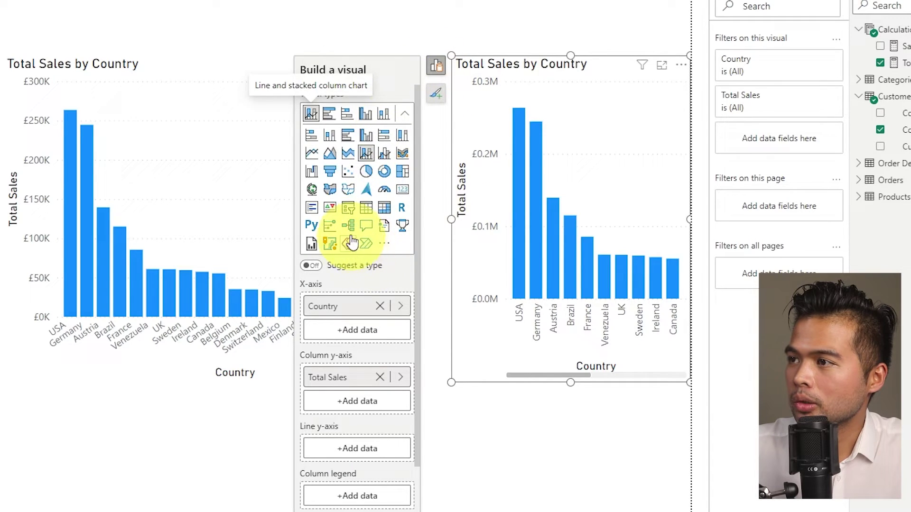
pyautogui.click(368, 210)
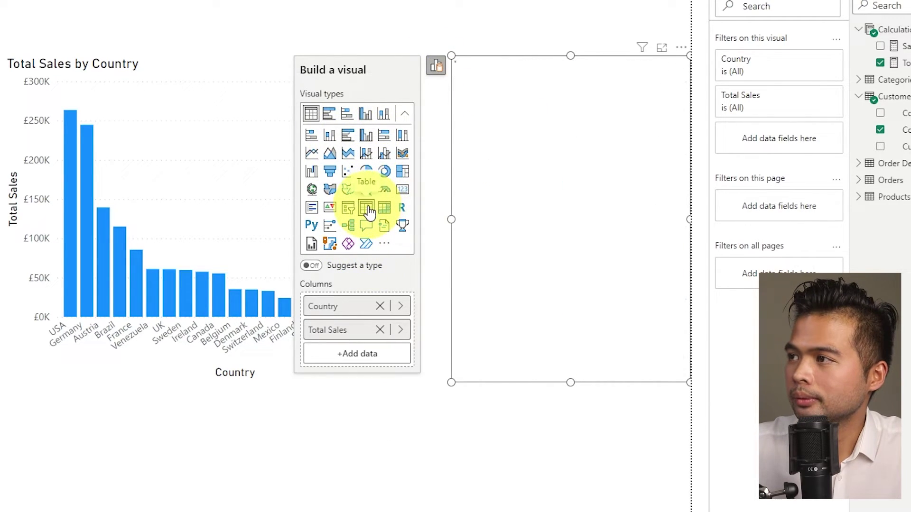
pyautogui.moveTo(571, 384); pyautogui.dragTo(574, 481)
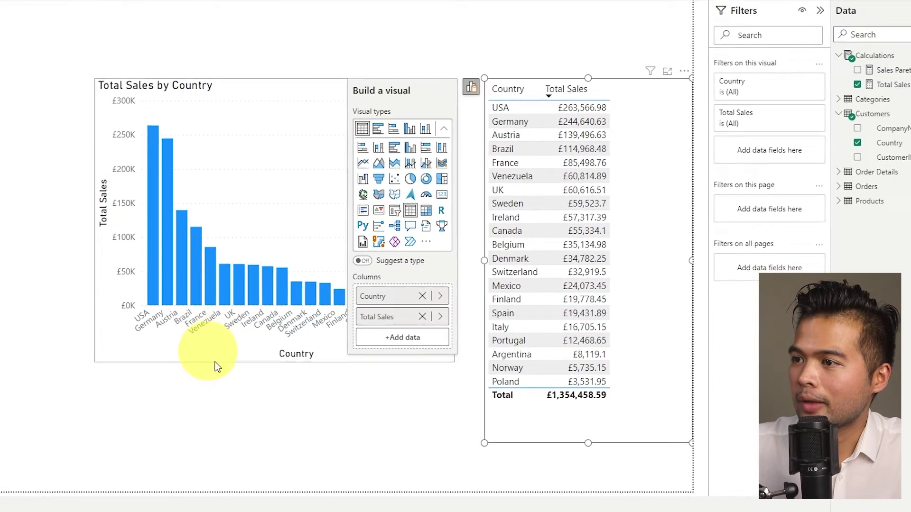
# Step: Select the country table and drag the Sales Pareto measure onto it as a new column
pyautogui.click(219, 370)
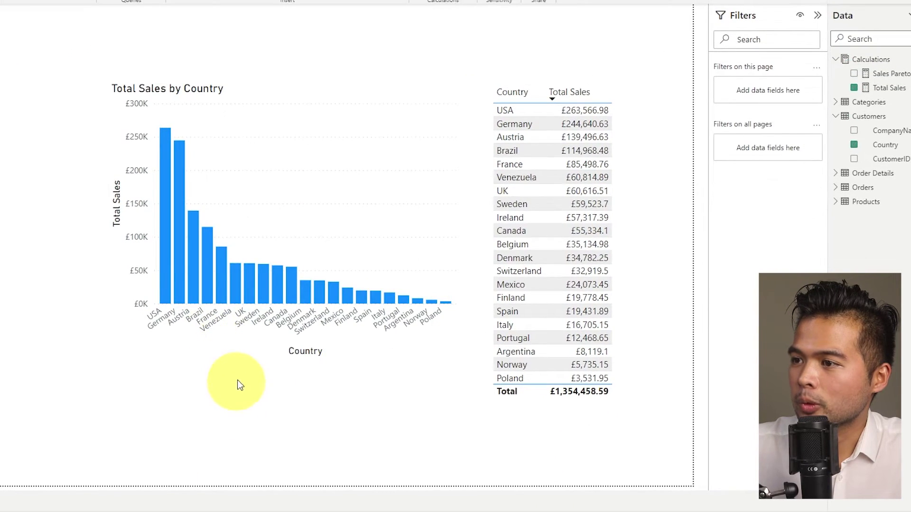
pyautogui.click(642, 127)
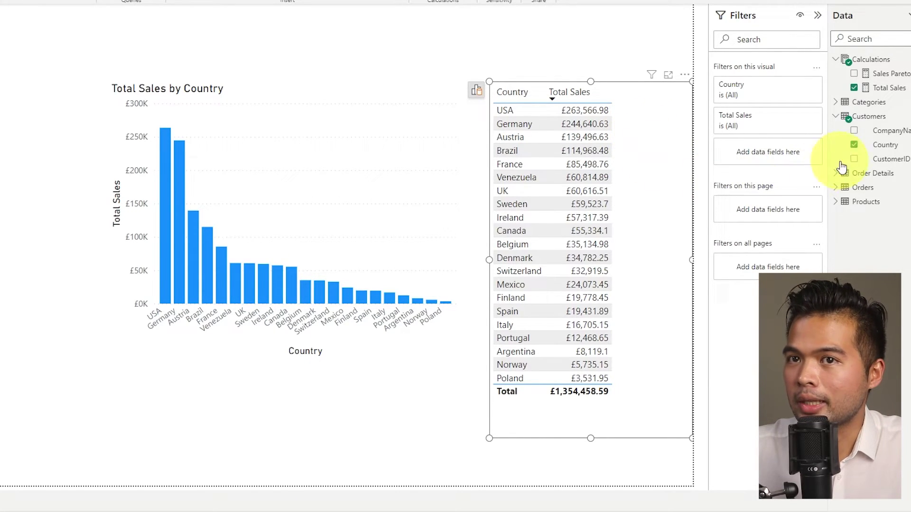
pyautogui.moveTo(894, 80); pyautogui.dragTo(656, 197)
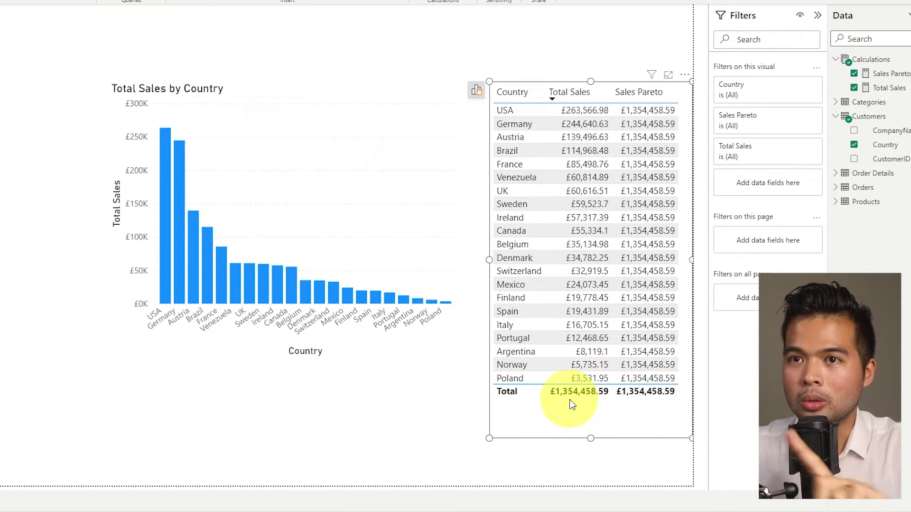
# Step: Add VAR _current = [Total Sales] as line 6 of the Sales Pareto formula
pyautogui.click(887, 74)
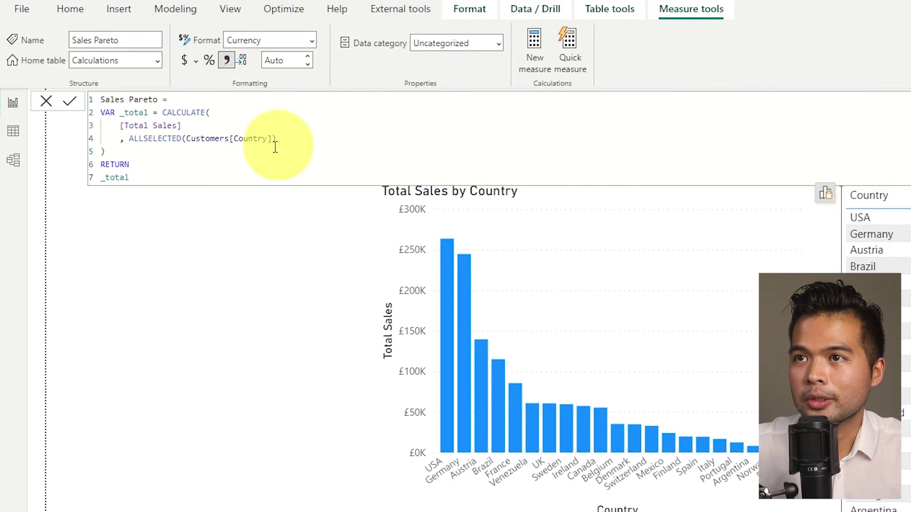
pyautogui.click(167, 152)
pyautogui.press('Return')
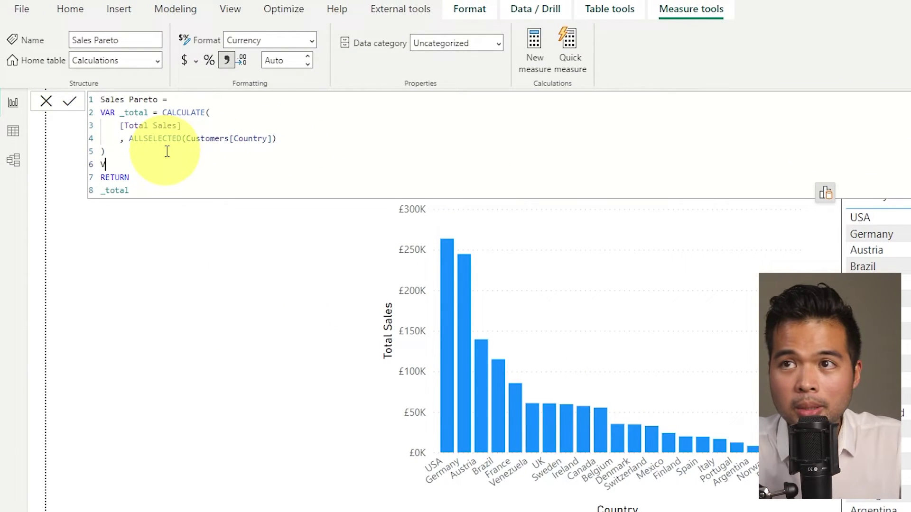
pyautogui.write('VAR')
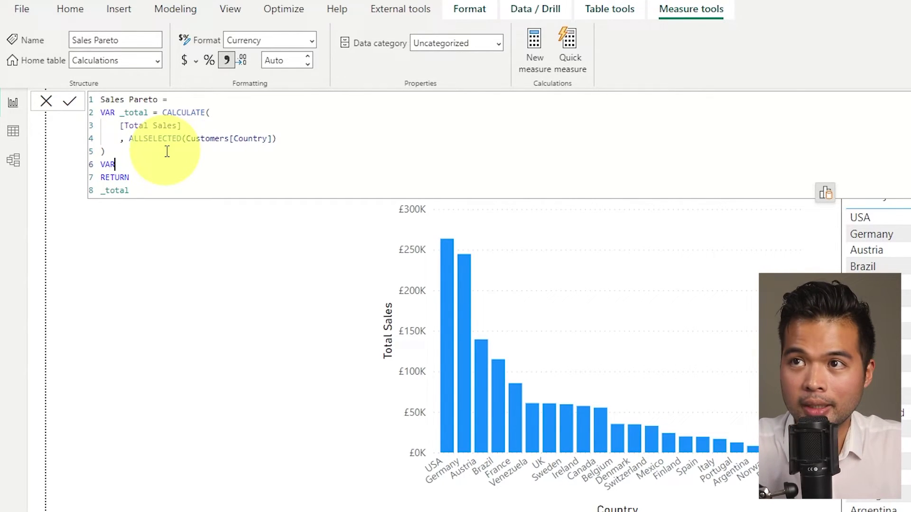
pyautogui.write('_curren')
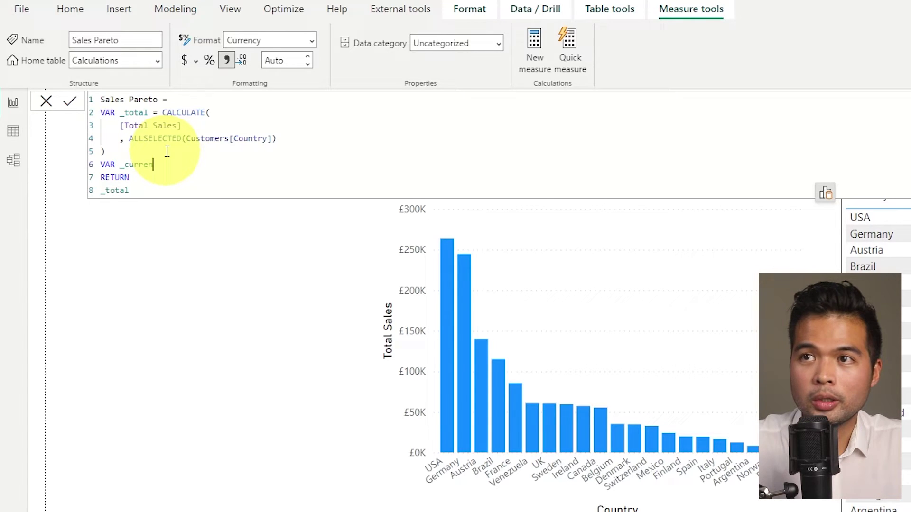
pyautogui.write('t =')
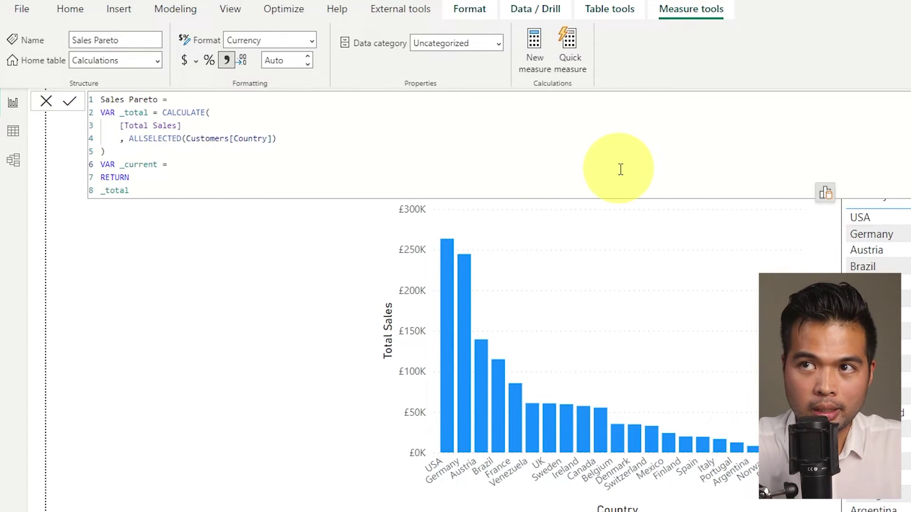
pyautogui.write(' [Total')
pyautogui.press('Tab')
pyautogui.hotkey('shift', 'Return')
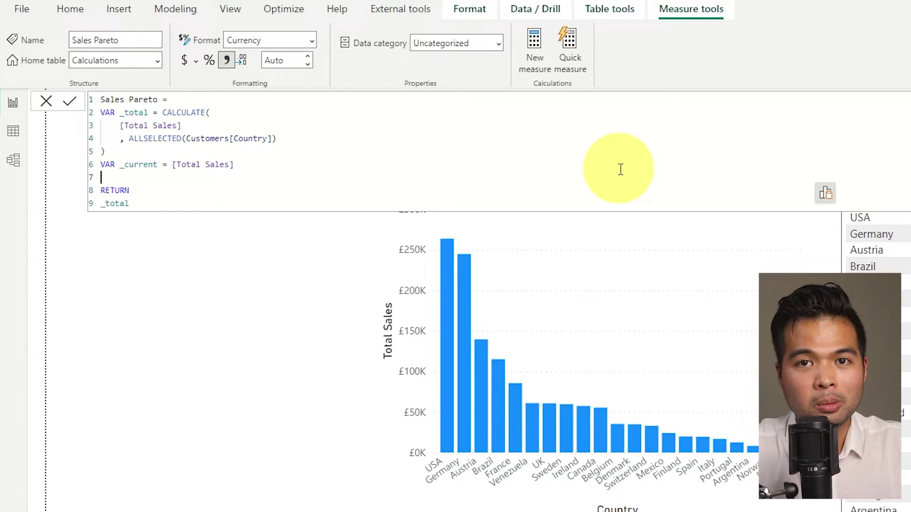
pyautogui.click(261, 366)
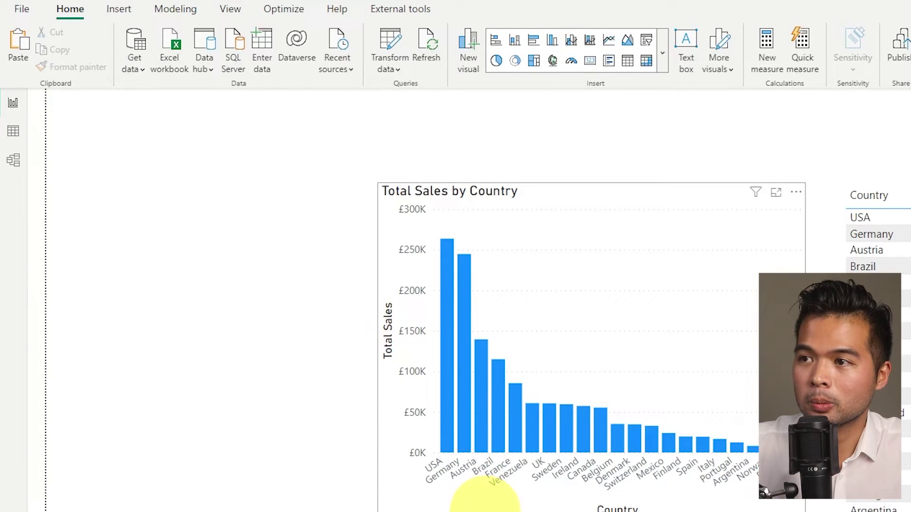
pyautogui.moveTo(446, 412)
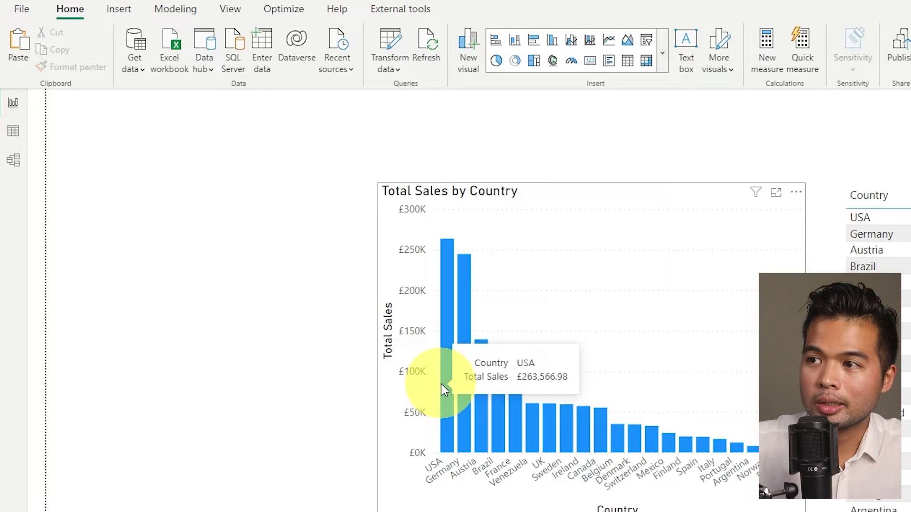
pyautogui.moveTo(465, 384)
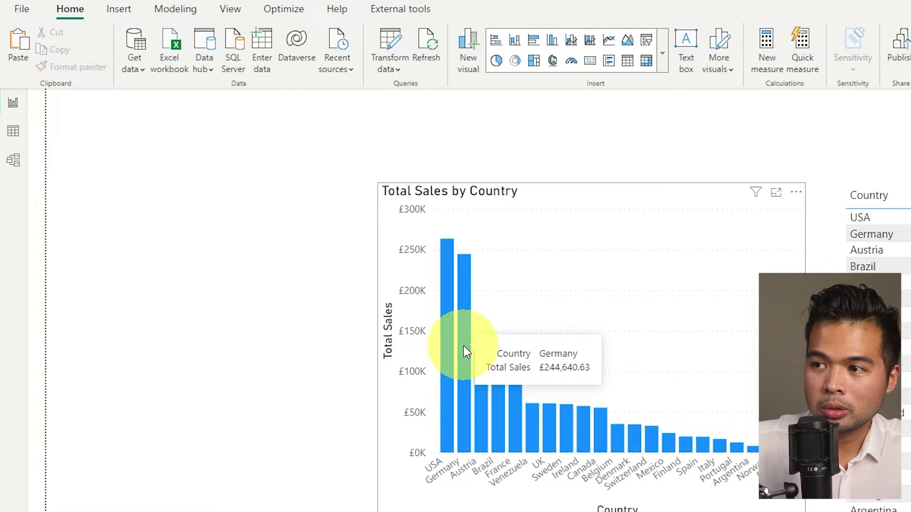
pyautogui.moveTo(451, 347)
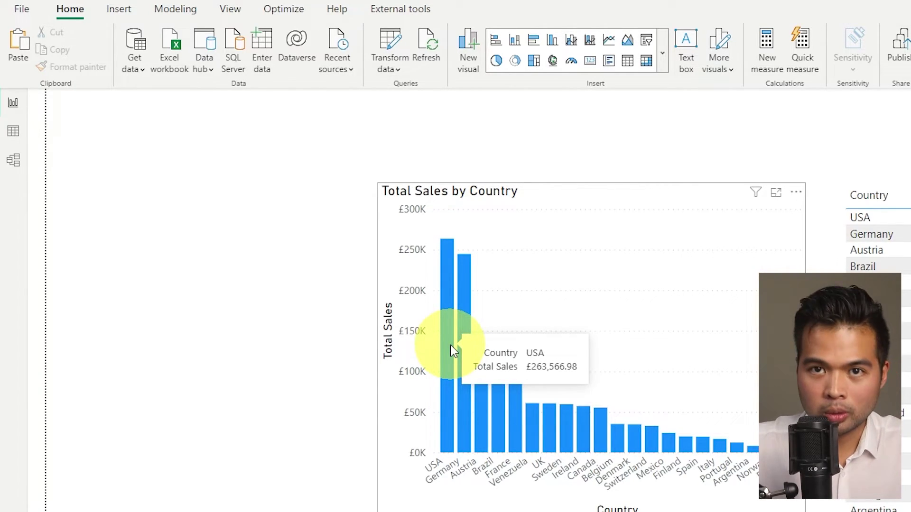
pyautogui.moveTo(463, 363)
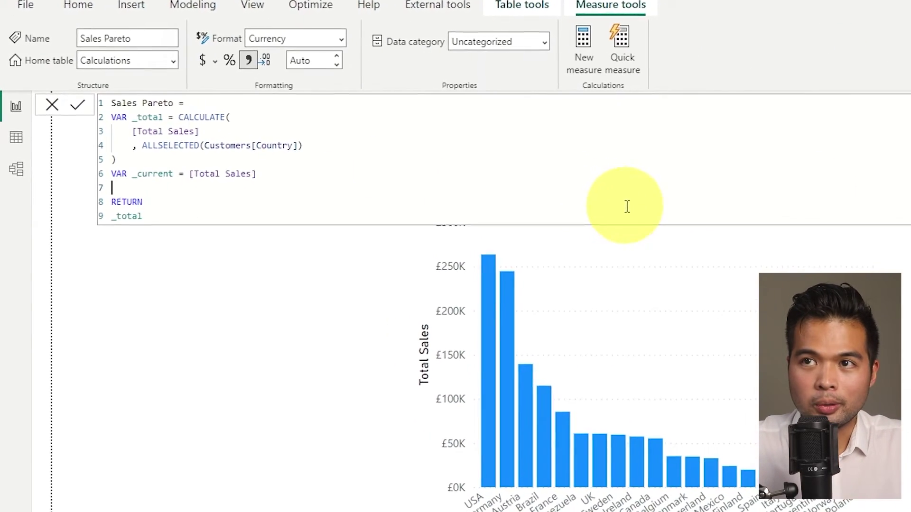
# Step: Begin VAR _sumTable = SUMMARIZE( with ALLSELECTED('Order Details') as its table argument
pyautogui.write('VAR _')
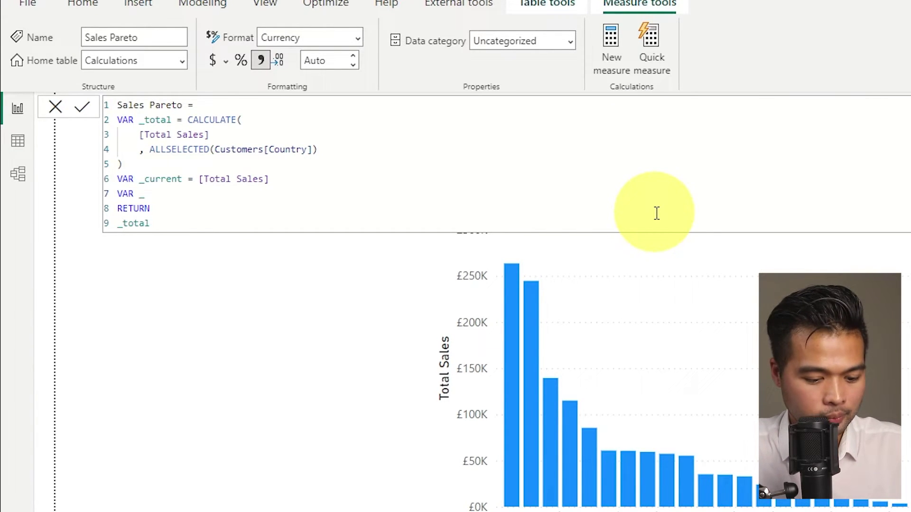
pyautogui.write('table')
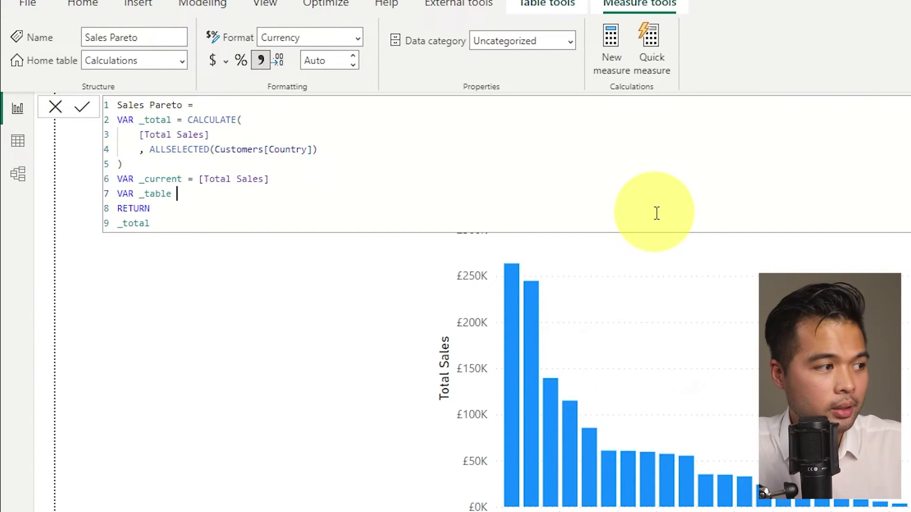
pyautogui.press('BackSpace')
pyautogui.press('BackSpace')
pyautogui.press('BackSpace')
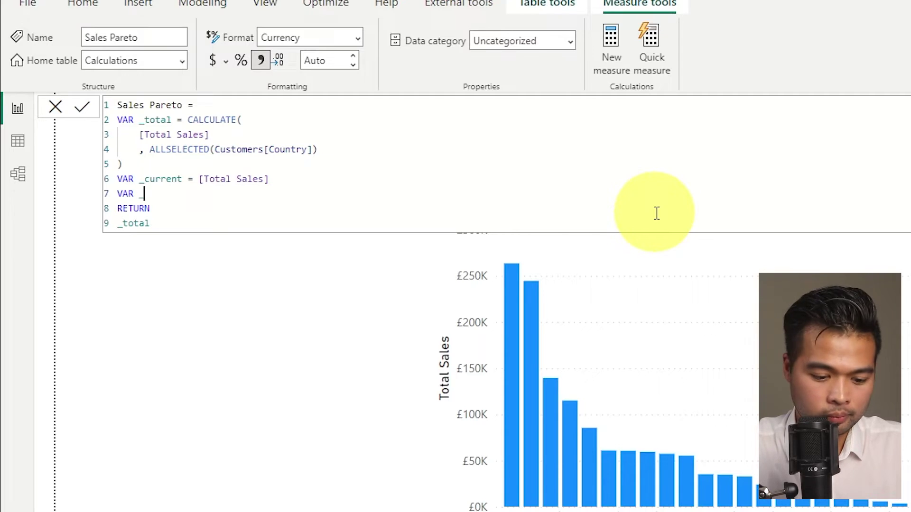
pyautogui.write('sumTable = SUMMARIZE(')
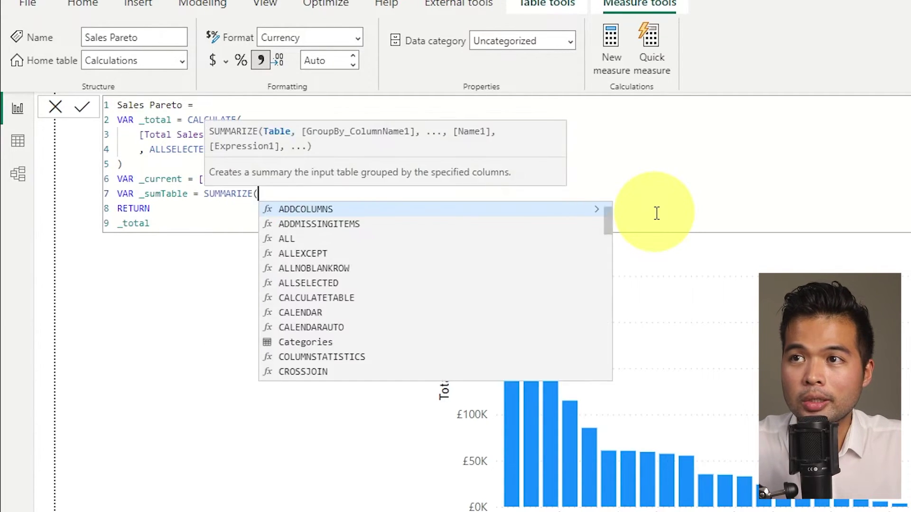
pyautogui.press('Escape')
pyautogui.hotkey('shift', 'Return')
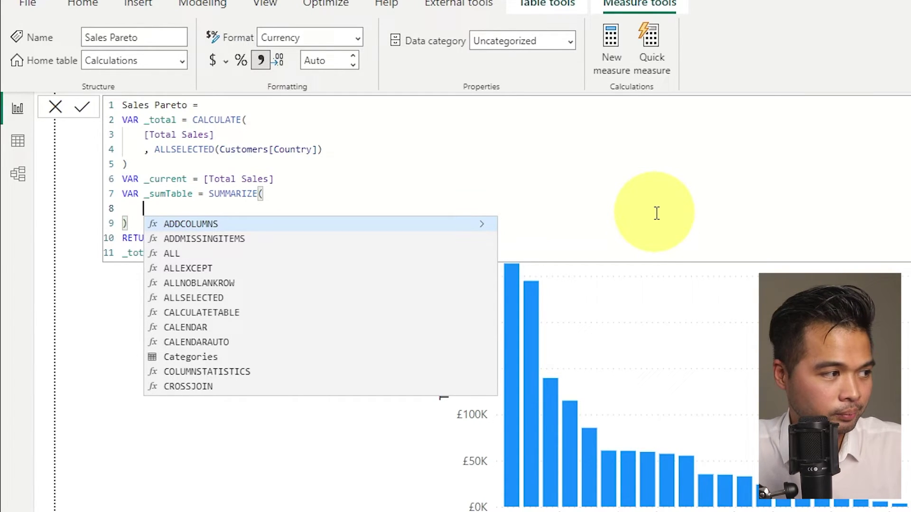
pyautogui.write('ALL')
pyautogui.press('BackSpace')
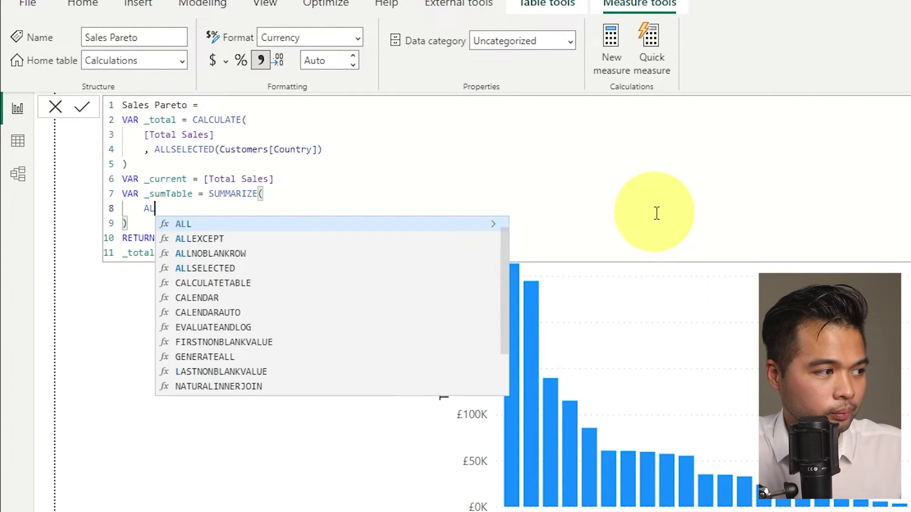
pyautogui.write('LSE')
pyautogui.press('Tab')
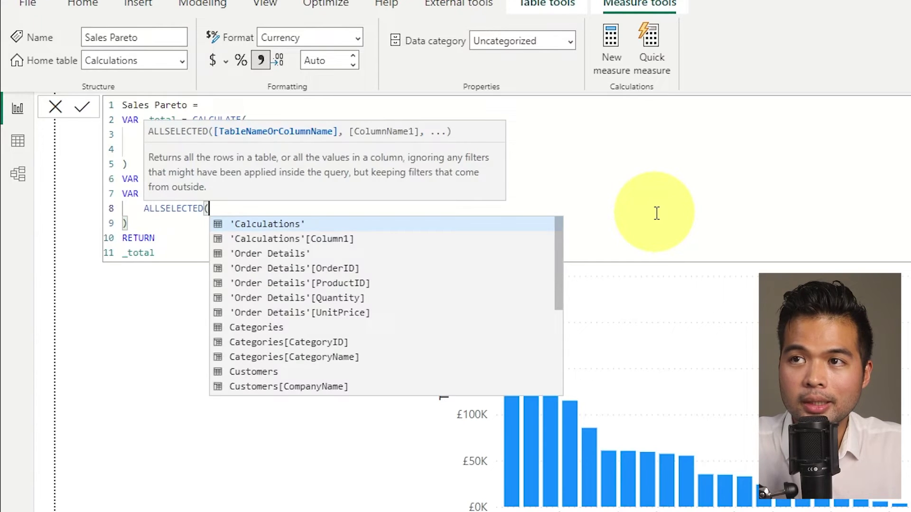
pyautogui.write('ORder')
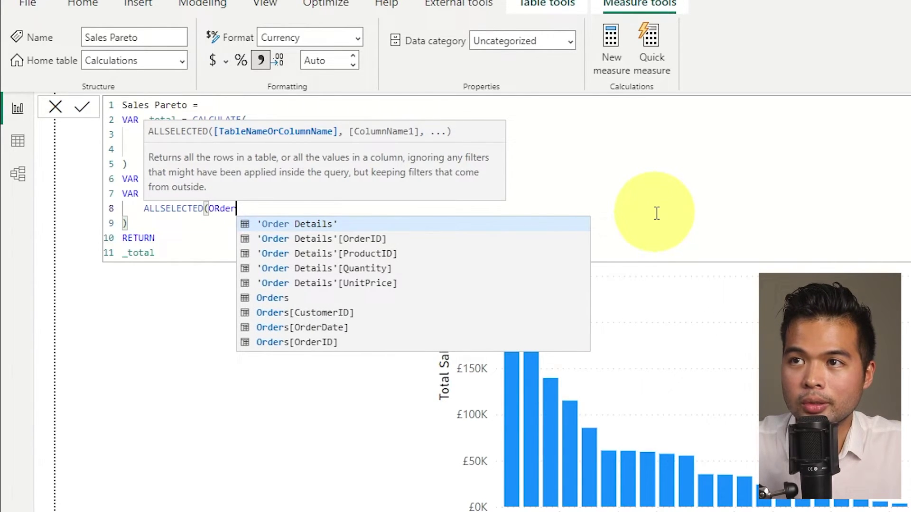
pyautogui.press('Tab')
pyautogui.write(')')
# Step: Add Customers[Country] as the grouping column and "Sales", [Total Sales] as the summary column
pyautogui.press('Return')
pyautogui.write(', ')
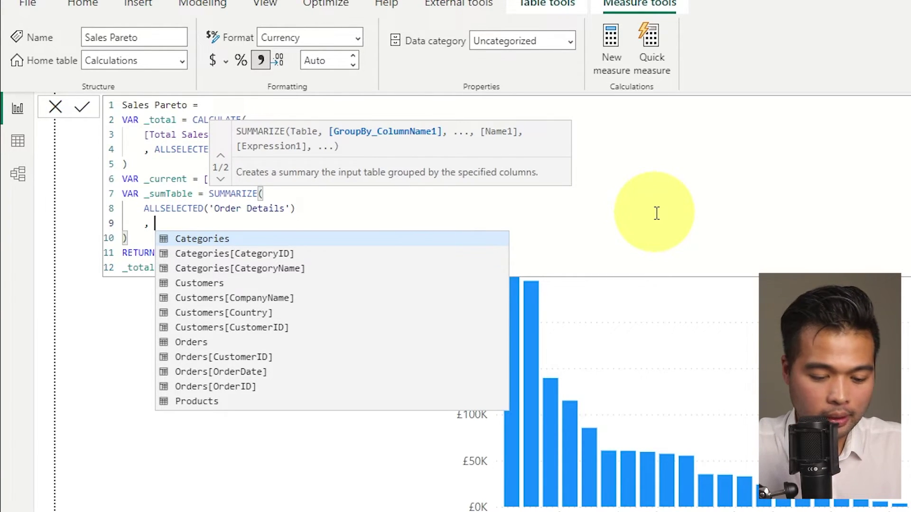
pyautogui.write('Country')
pyautogui.press('Tab')
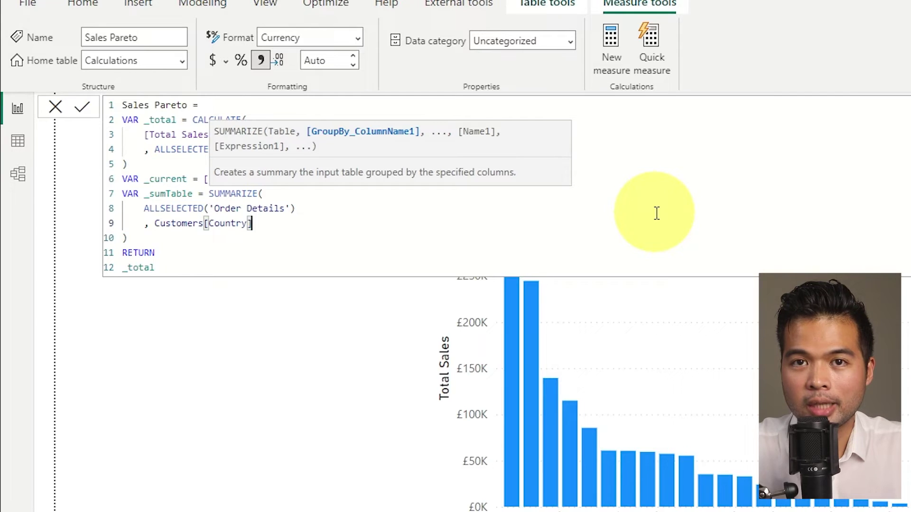
pyautogui.press('Return')
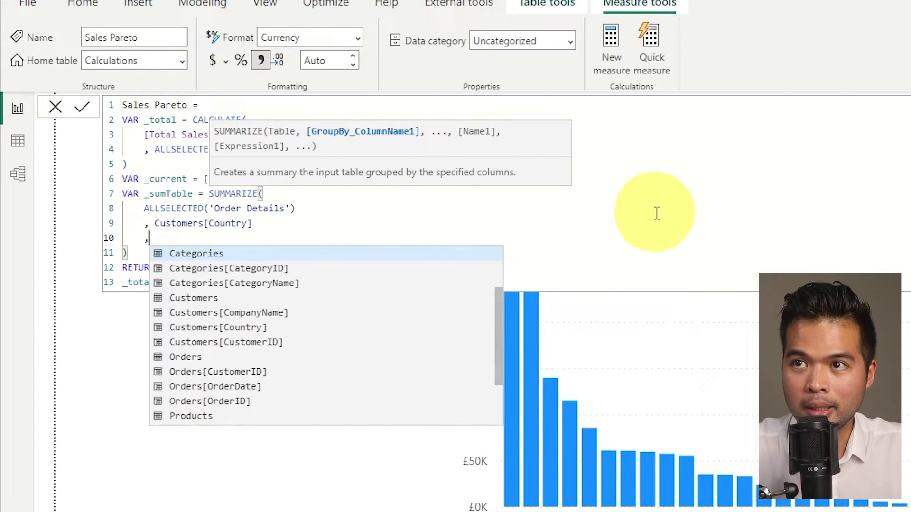
pyautogui.write(', T')
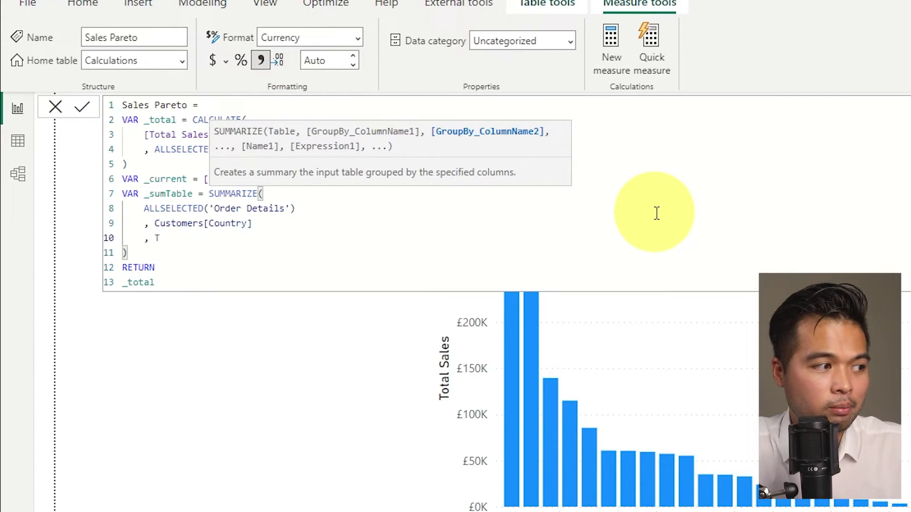
pyautogui.press('BackSpace')
pyautogui.write('"sale')
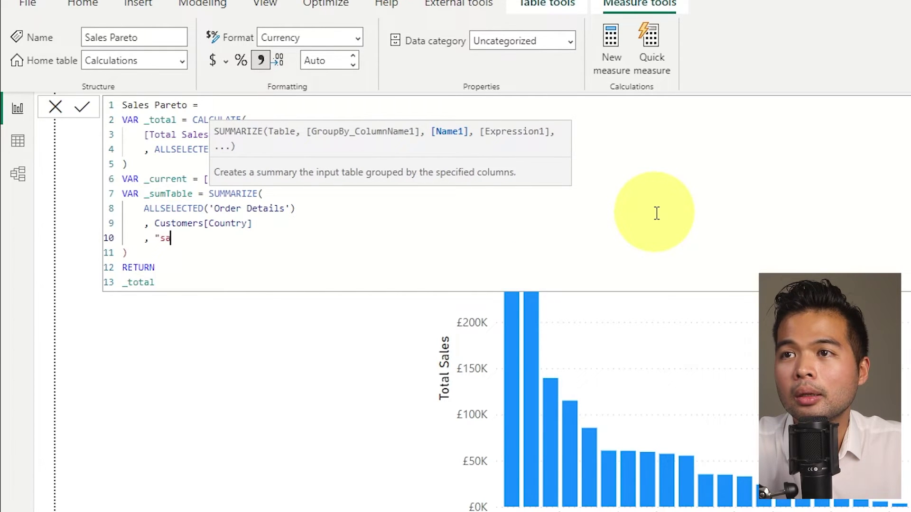
pyautogui.press('BackSpace')
pyautogui.press('BackSpace')
pyautogui.write('Sales",')
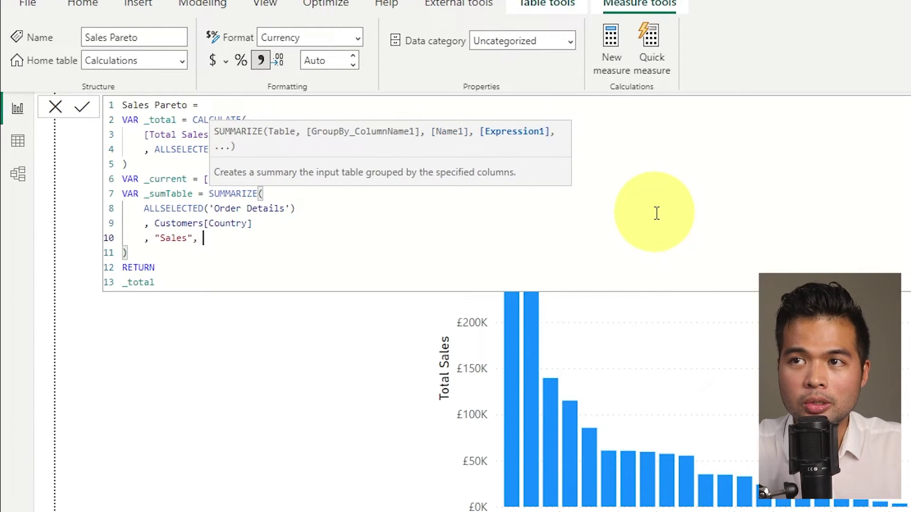
pyautogui.write(' [Total')
pyautogui.press('Tab')
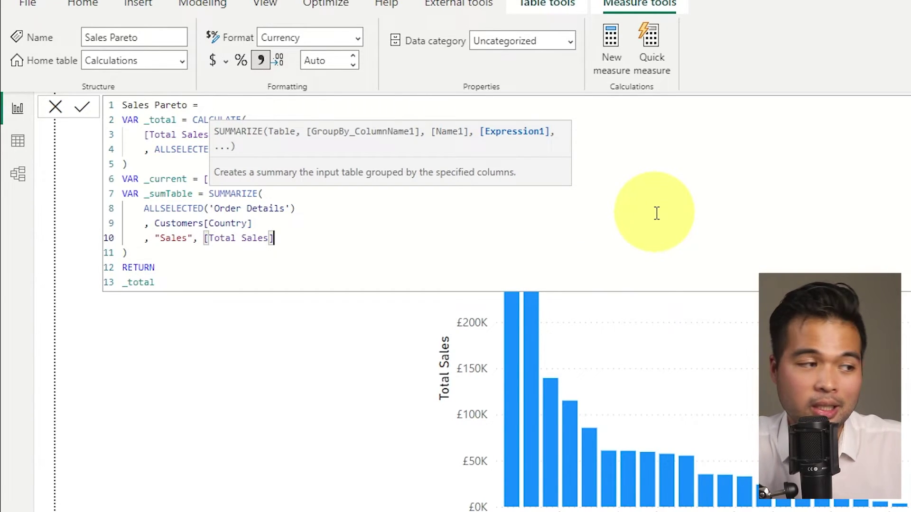
pyautogui.click(656, 213)
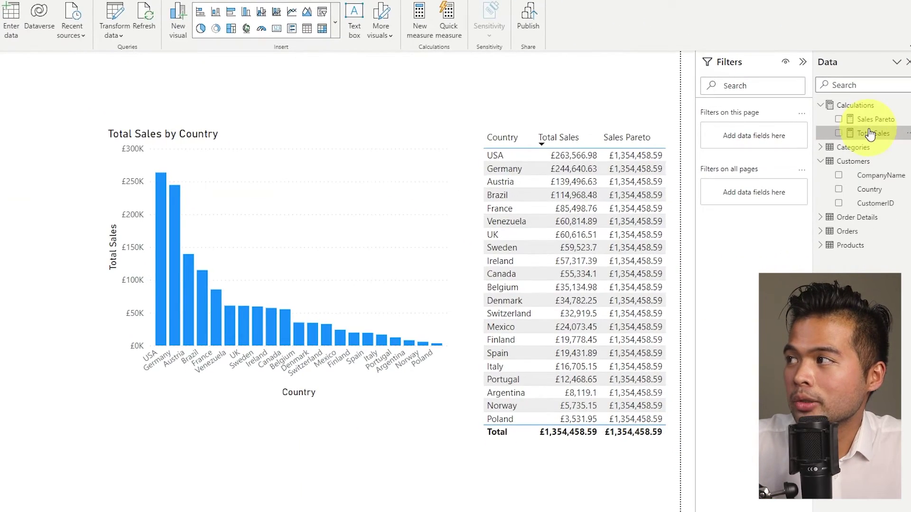
# Step: Select lines 7–11, the _sumTable SUMMARIZE code, in the Sales Pareto formula for copying
pyautogui.click(871, 129)
pyautogui.click(876, 119)
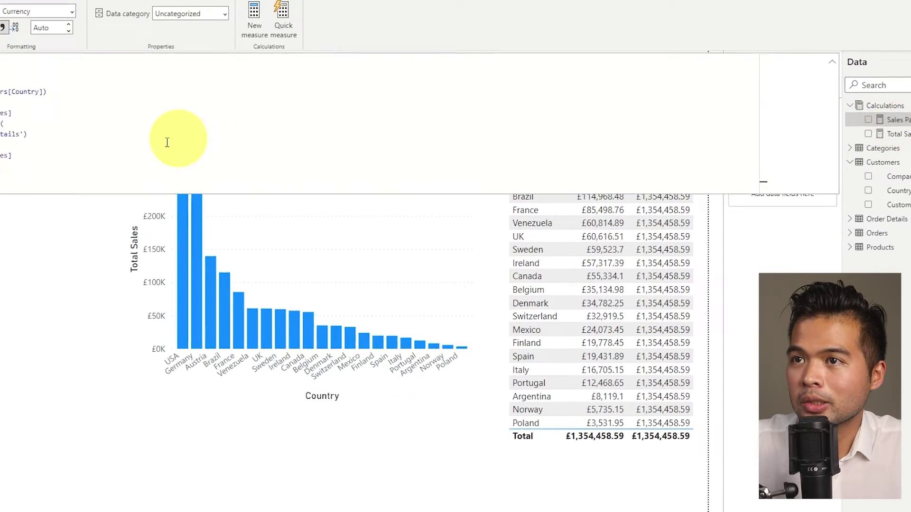
pyautogui.moveTo(173, 173); pyautogui.dragTo(113, 131)
pyautogui.hotkey('ctrl', 'c')
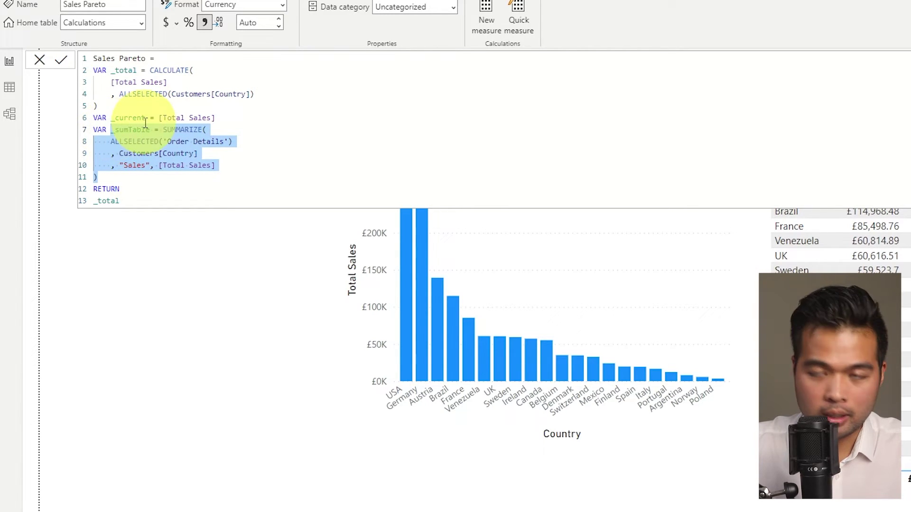
# Step: Switch to Data view and start a new calculated table from Home > New table
pyautogui.click(17, 124)
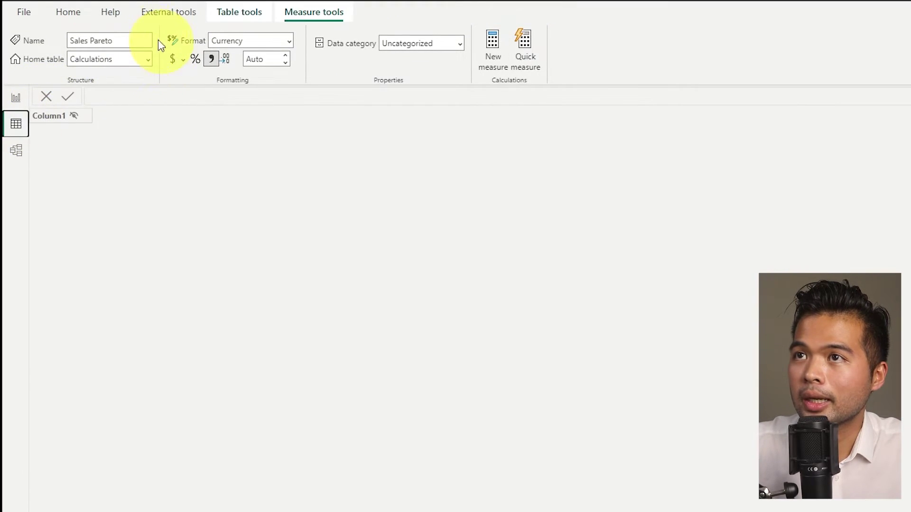
pyautogui.click(71, 15)
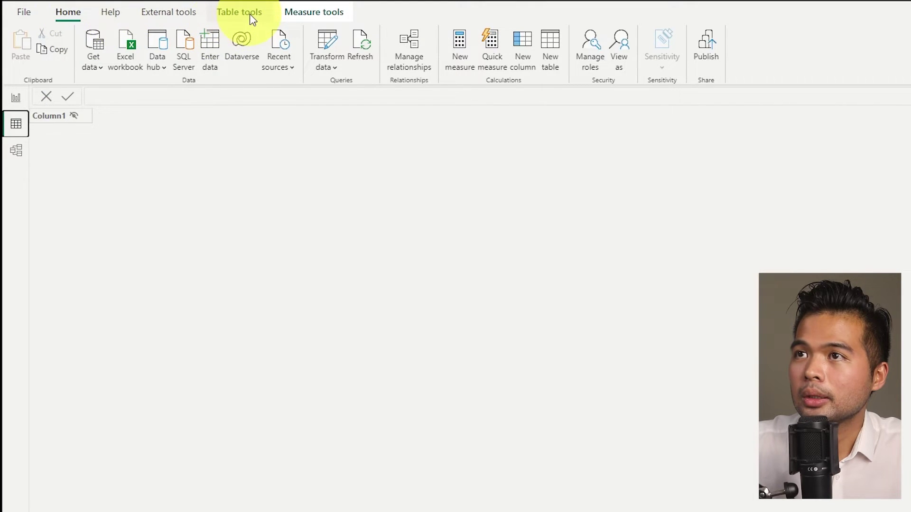
pyautogui.click(549, 42)
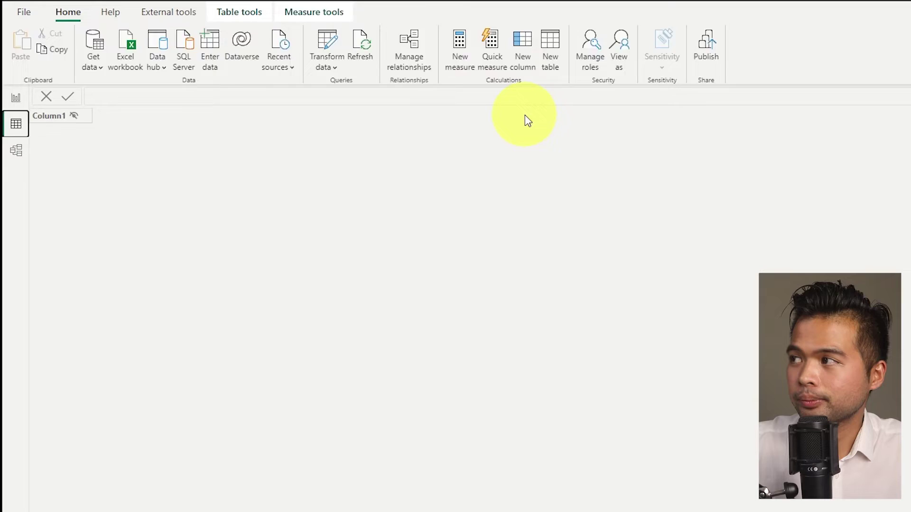
# Step: Paste the SUMMARIZE code as the _sumTable table and sort it by Sales, highest first
pyautogui.hotkey('ctrl', 'v')
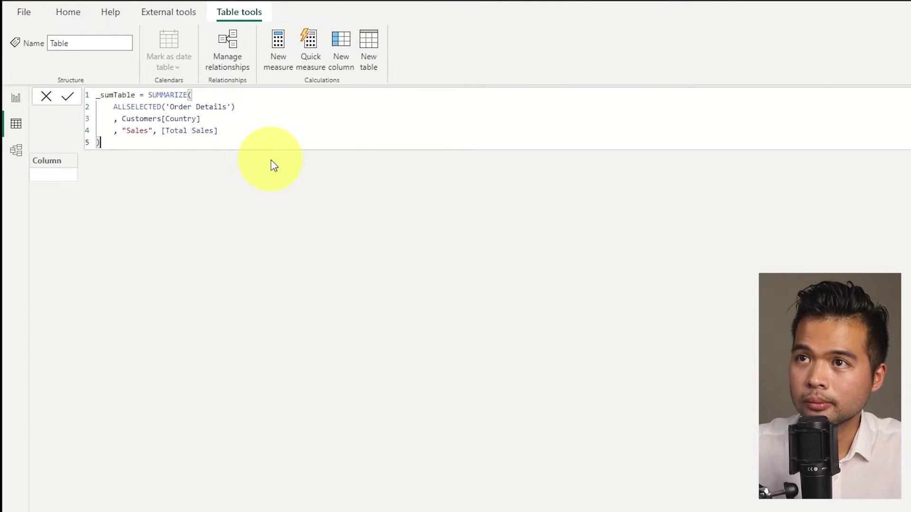
pyautogui.press('Return')
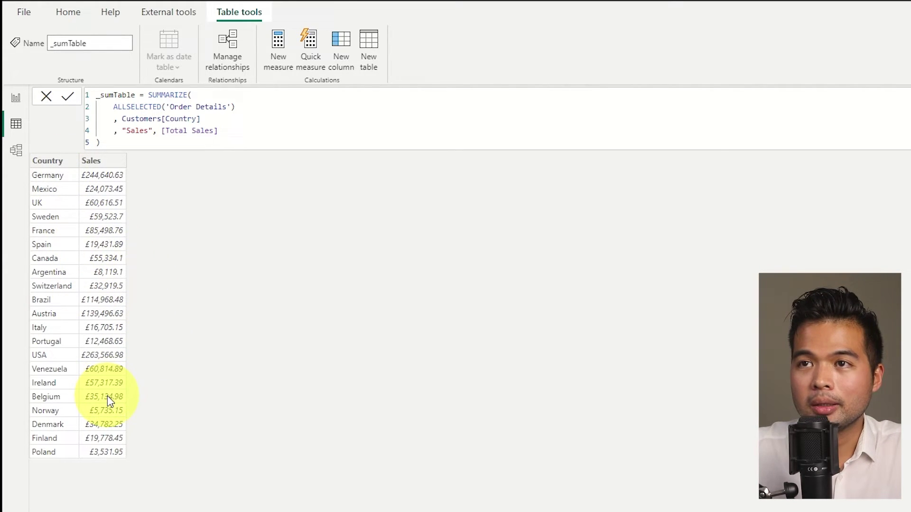
pyautogui.click(122, 161)
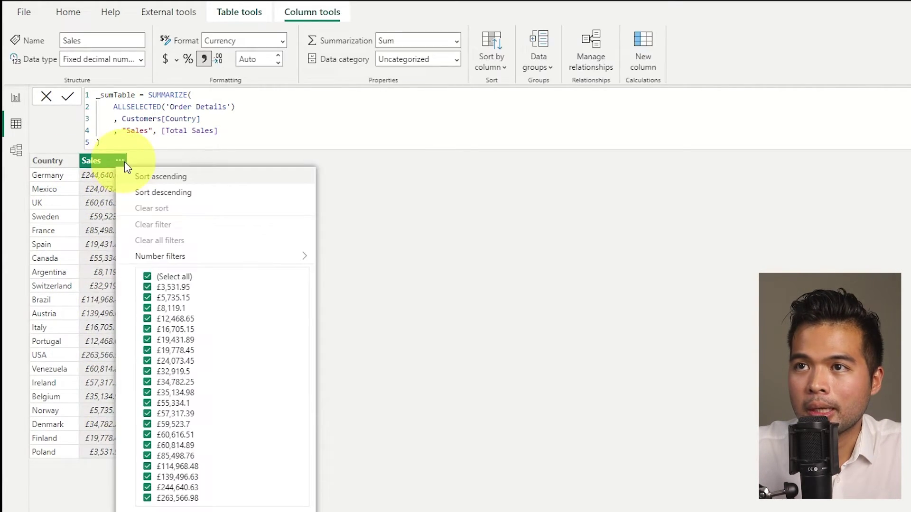
pyautogui.click(157, 193)
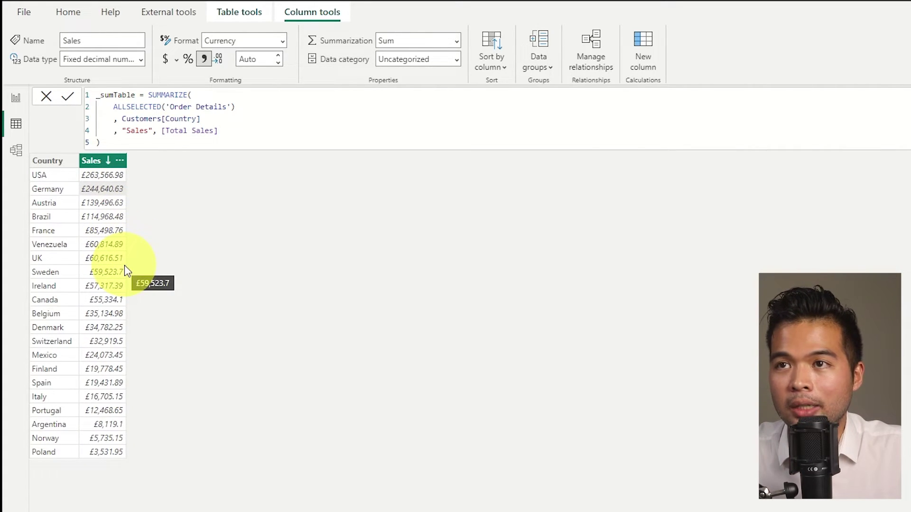
# Step: Back in Report view, reopen the Sales Pareto formula and check its reported error
pyautogui.click(17, 110)
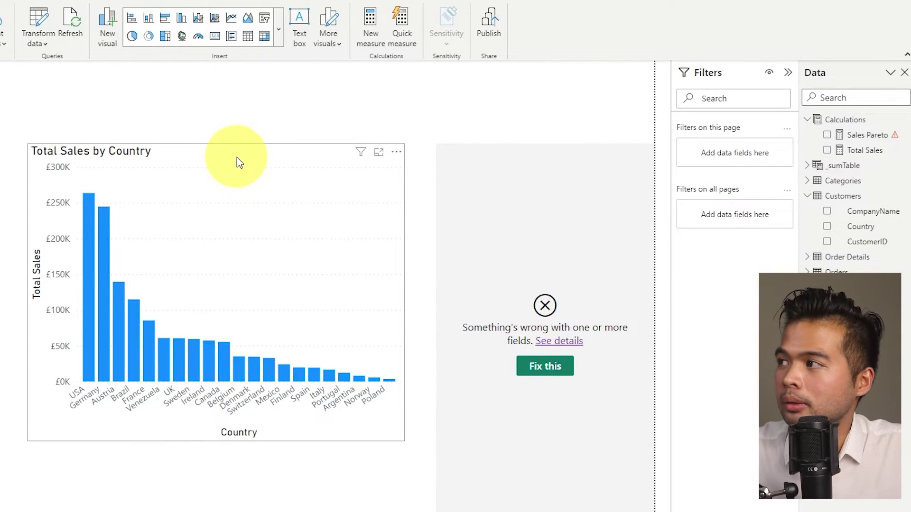
pyautogui.click(237, 163)
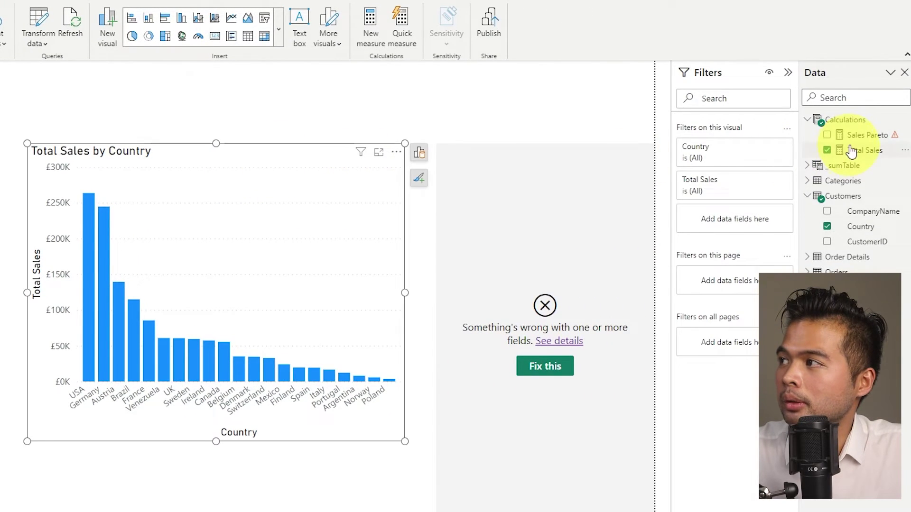
pyautogui.click(860, 135)
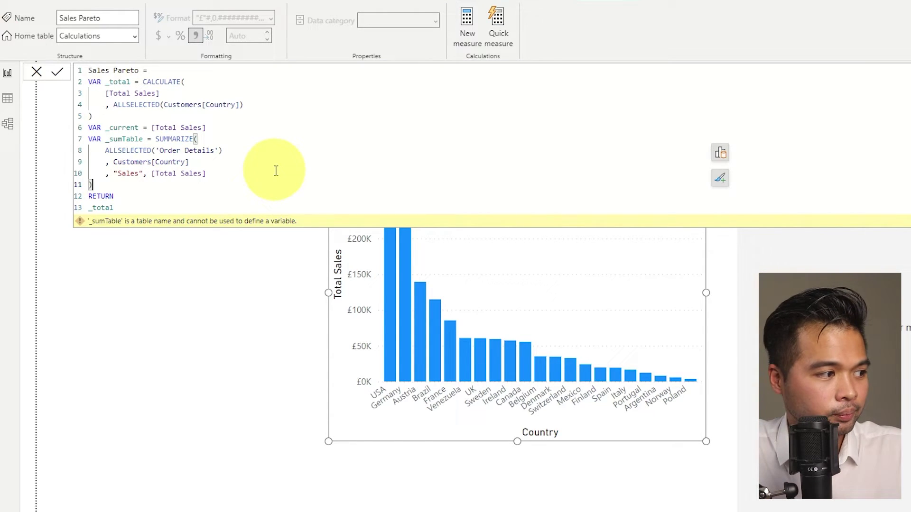
pyautogui.press('Return')
pyautogui.press('BackSpace')
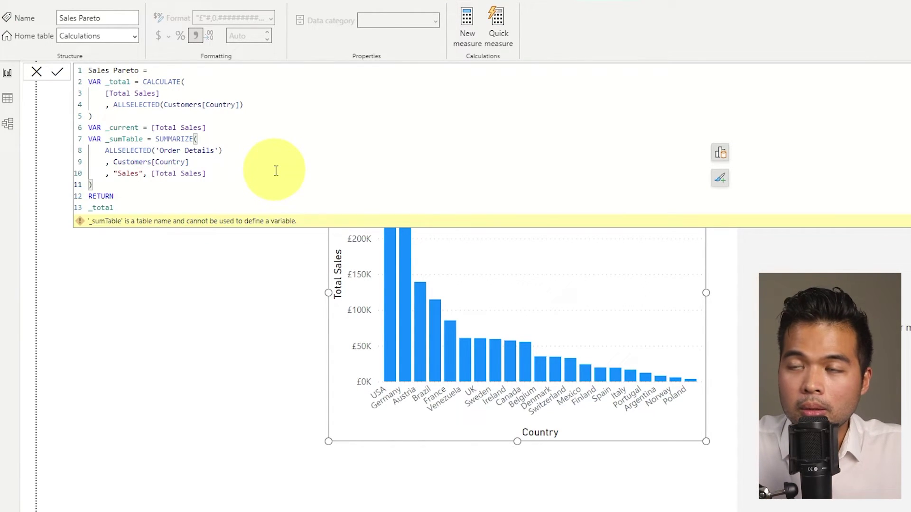
pyautogui.click(113, 208)
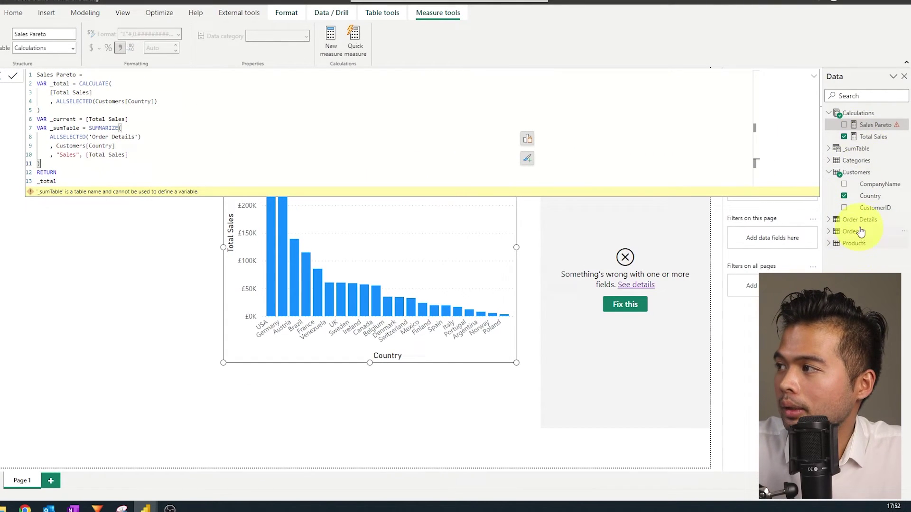
# Step: Delete the _sumTable table from the model, then select the returned _total on line 13
pyautogui.rightClick(854, 150)
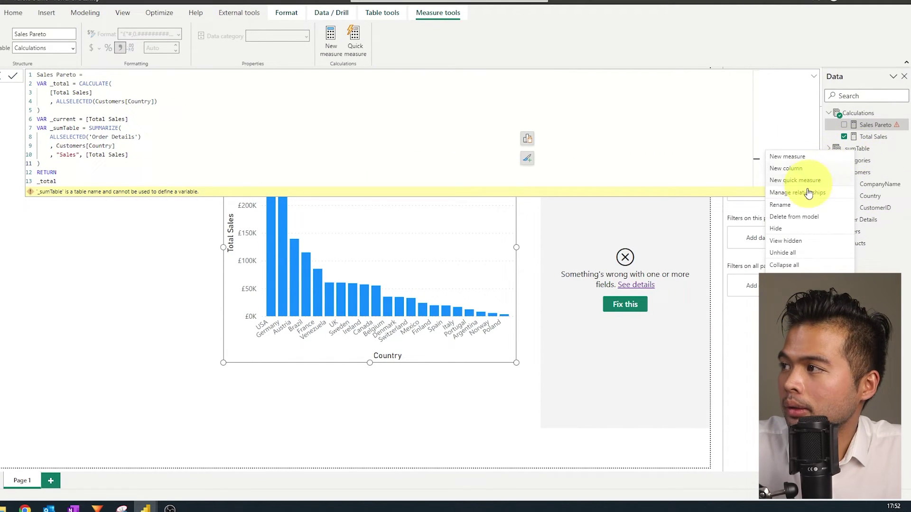
pyautogui.click(808, 218)
pyautogui.press('Return')
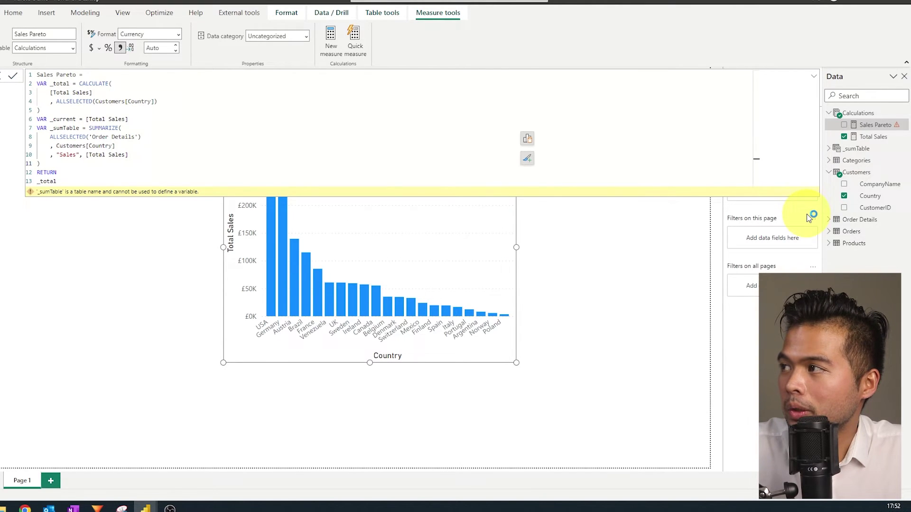
pyautogui.doubleClick(45, 181)
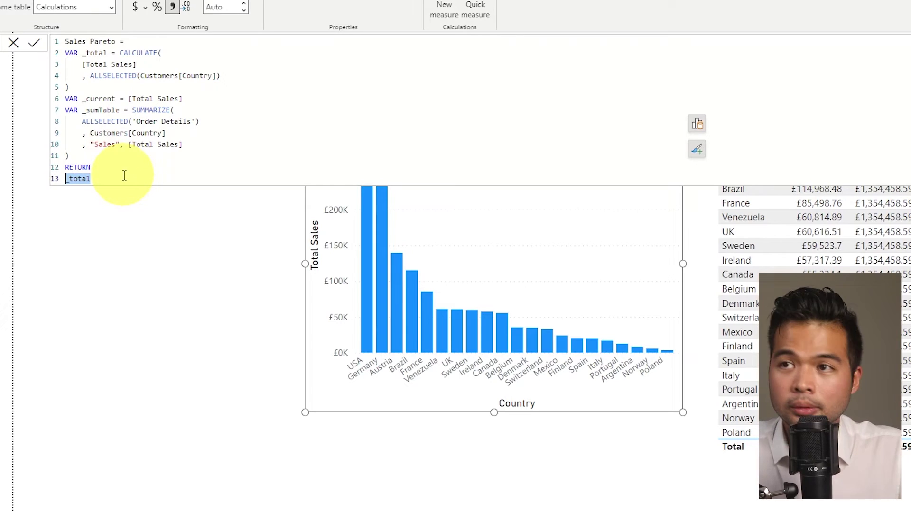
# Step: Add a _cummulativeSum variable: SUMX over FILTER(_sumTable, [Total Sales] >= _current)
pyautogui.click(118, 157)
pyautogui.press('Return')
pyautogui.write('VA')
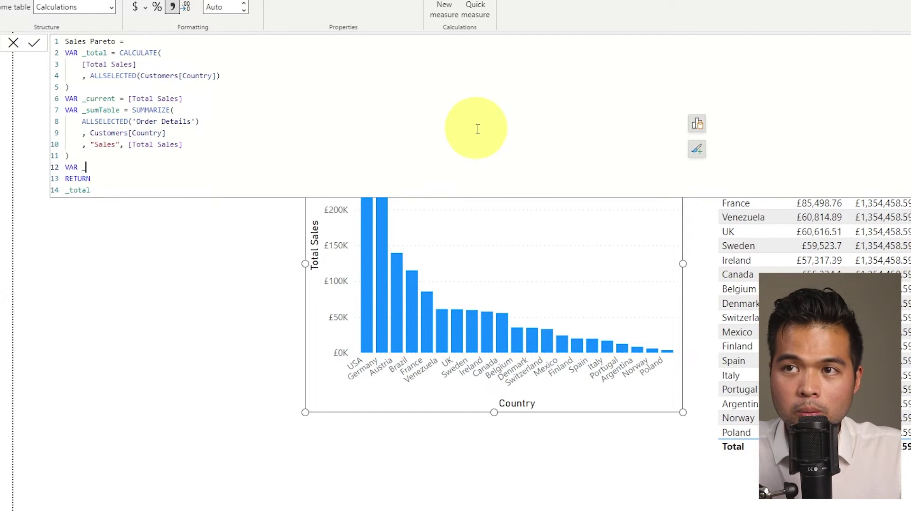
pyautogui.write('R _')
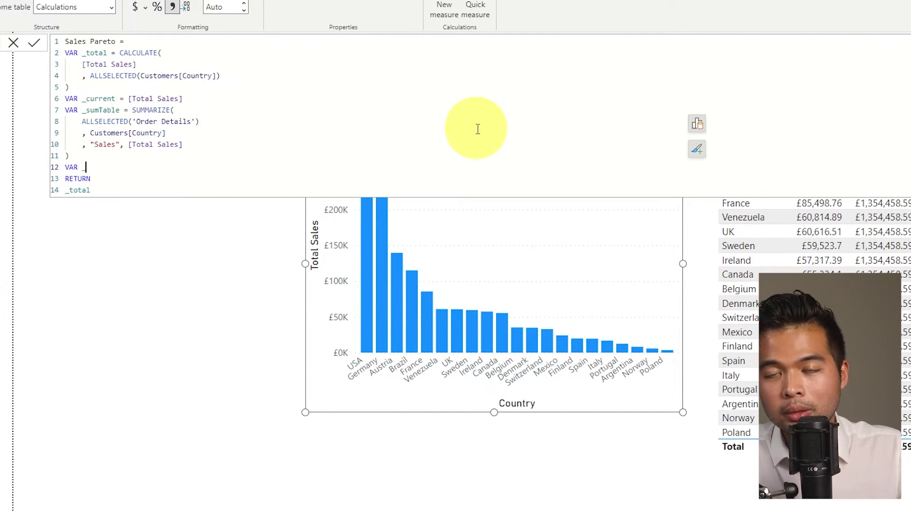
pyautogui.write('cummulativeSum =')
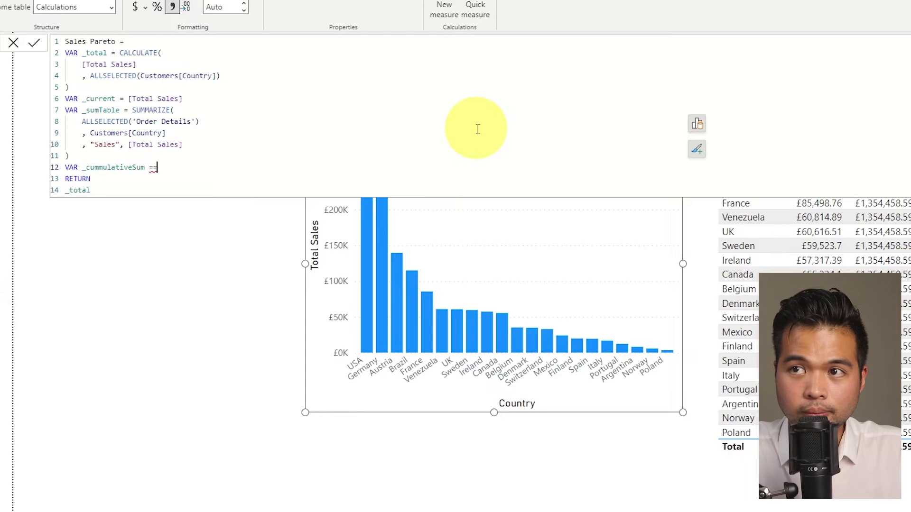
pyautogui.write(' SUMX(')
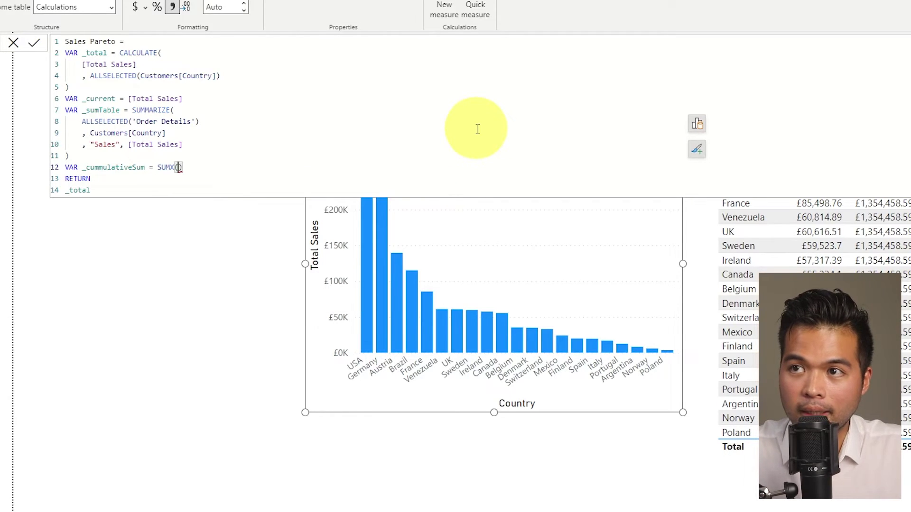
pyautogui.hotkey('shift', 'Return')
pyautogui.write('FILTER')
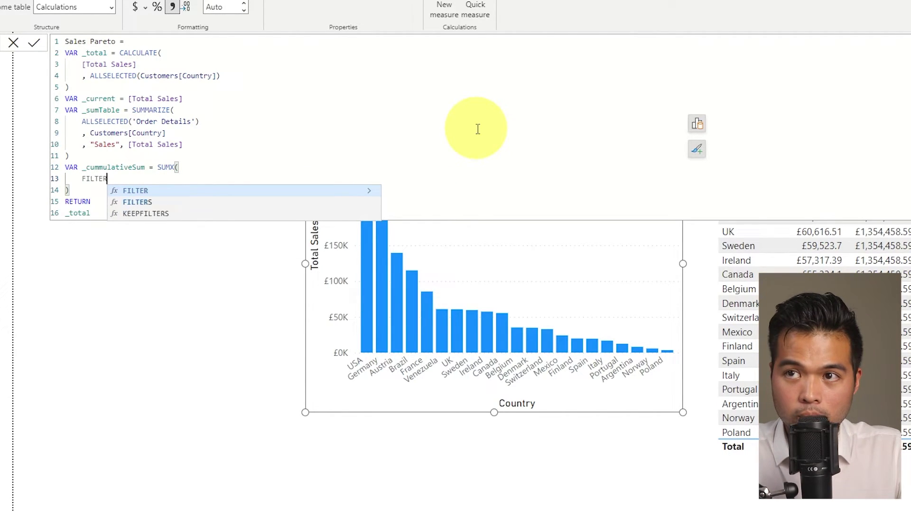
pyautogui.write('(')
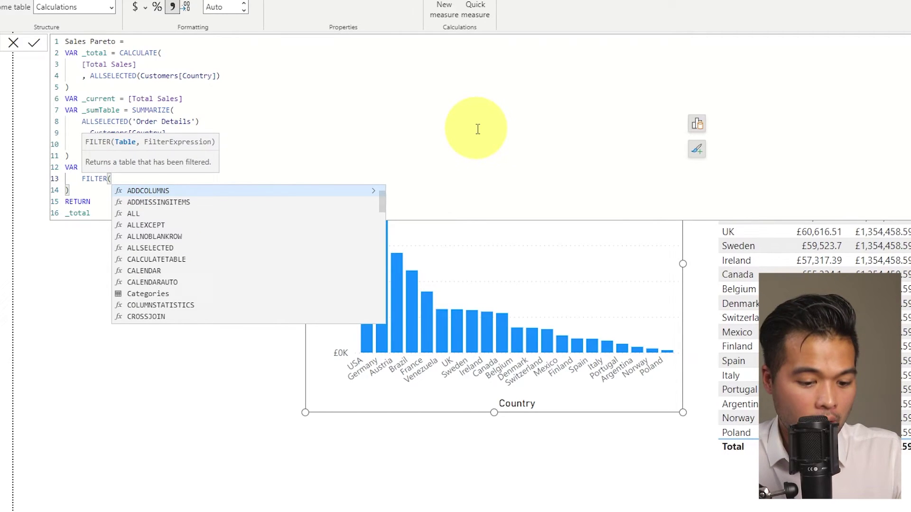
pyautogui.write('_su')
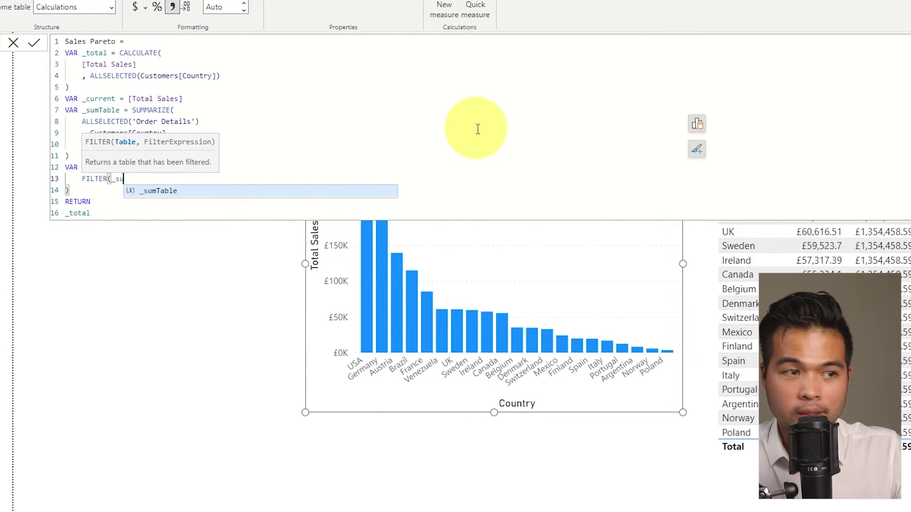
pyautogui.write('mTable, [Total Sales]')
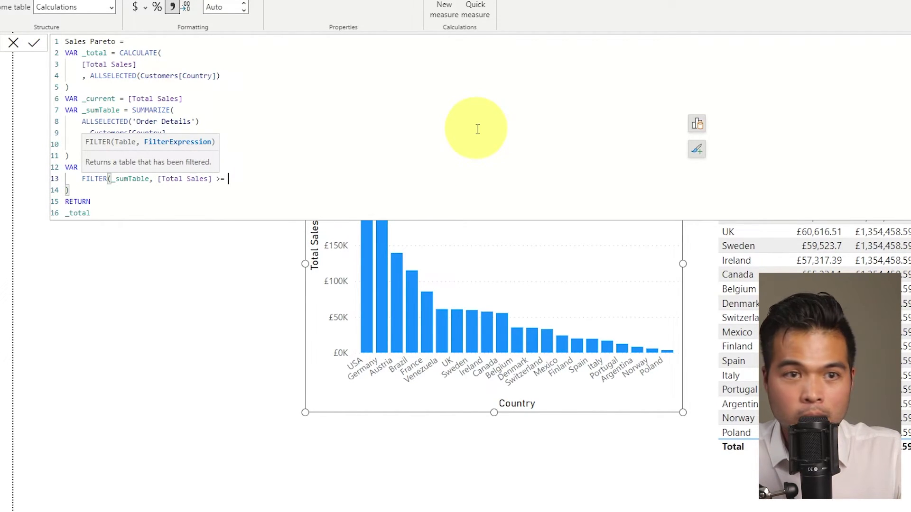
pyautogui.write('>= _')
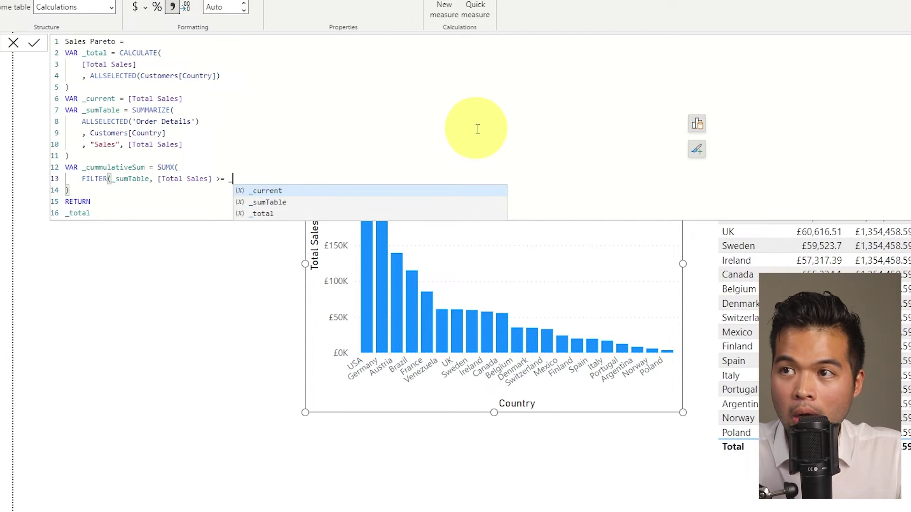
pyautogui.write('cur')
pyautogui.press('Tab')
pyautogui.write(')')
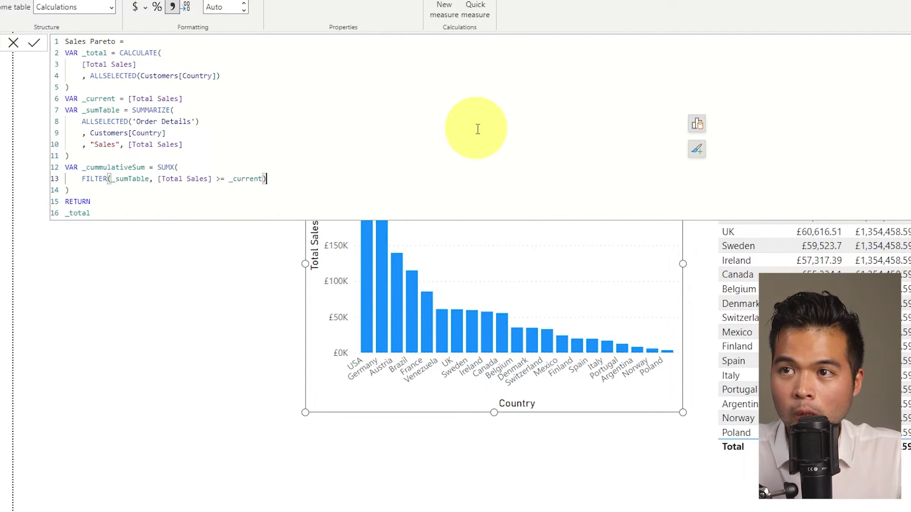
# Step: Sum [Total Sales] in the SUMX and return _cummulativeSum instead of _total
pyautogui.press('Return')
pyautogui.write(', [Total Sales]')
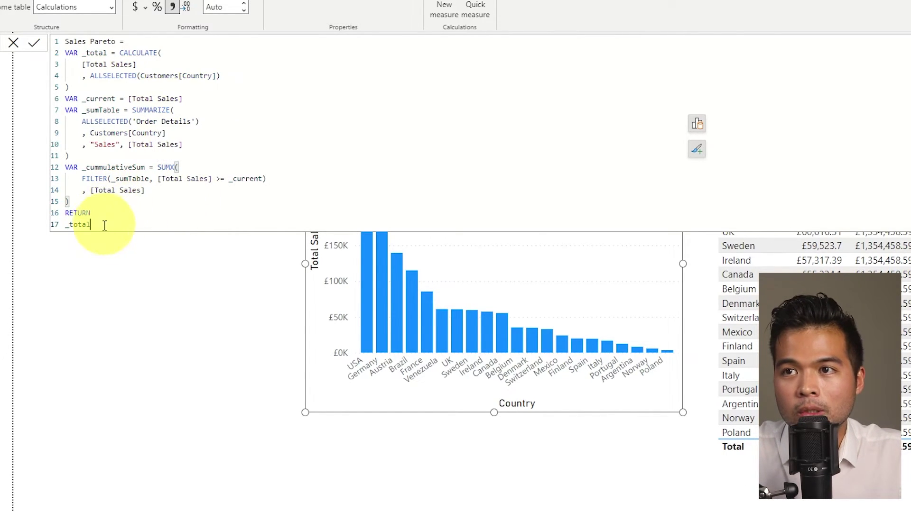
pyautogui.moveTo(106, 224); pyautogui.dragTo(67, 226)
pyautogui.write('_')
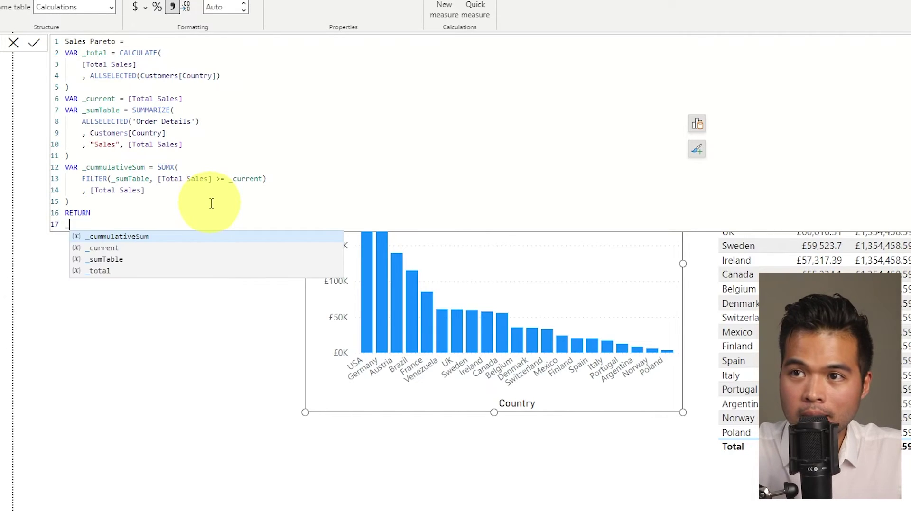
pyautogui.press('Tab')
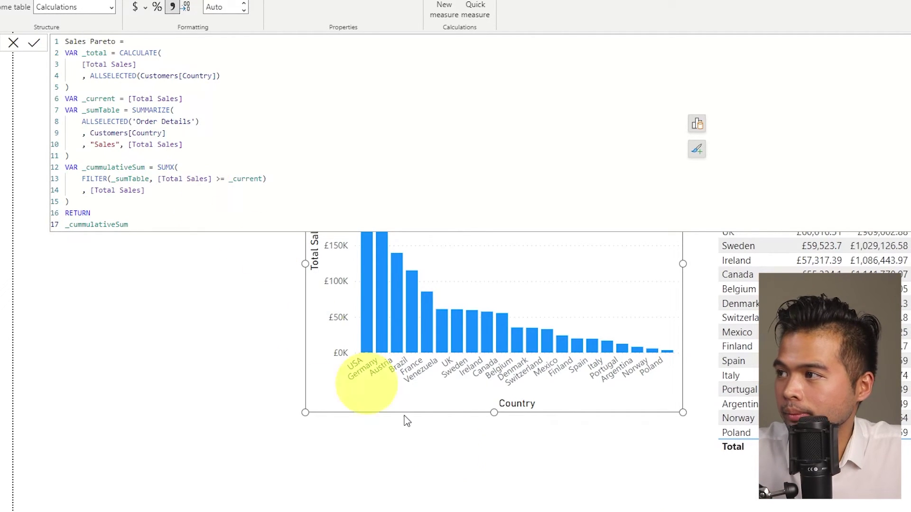
# Step: Commit the measure, showing running totals £263,566.98 to £1,354,458.59, and reselect Sales Pareto's returned variable
pyautogui.click(695, 489)
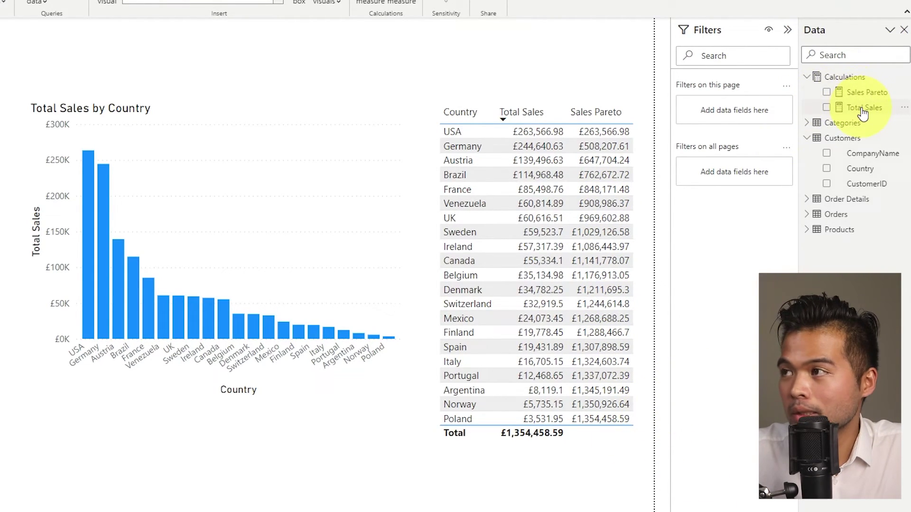
pyautogui.click(870, 96)
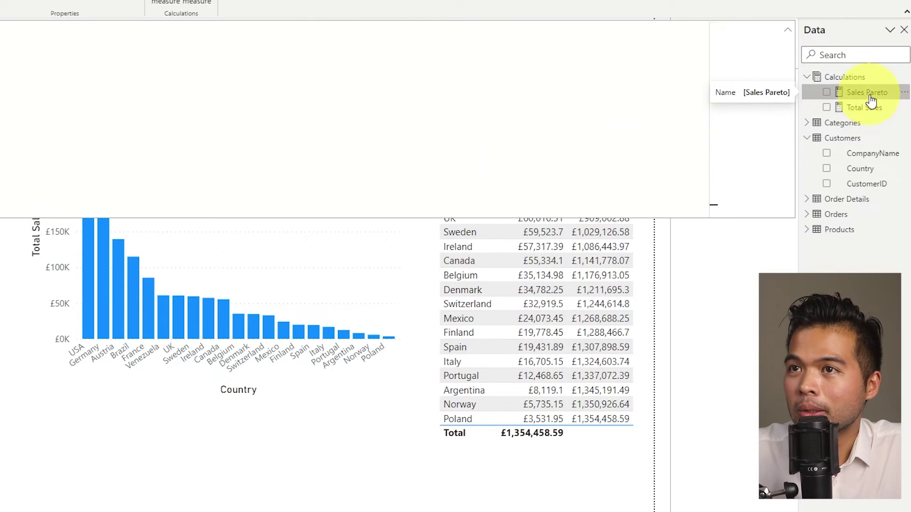
pyautogui.moveTo(159, 211); pyautogui.dragTo(95, 211)
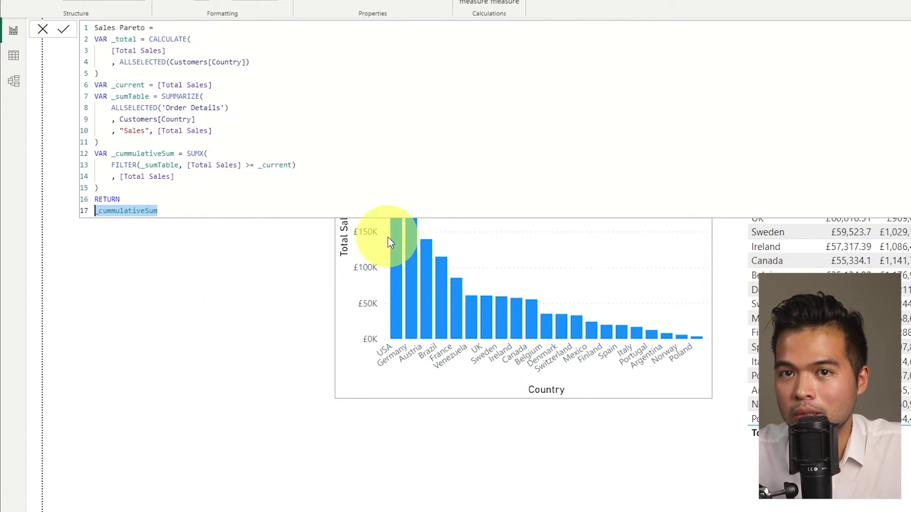
# Step: Make Sales Pareto return DIVIDE(_cummulativeSum, _total), each country's cumulative share of sales
pyautogui.press('BackSpace')
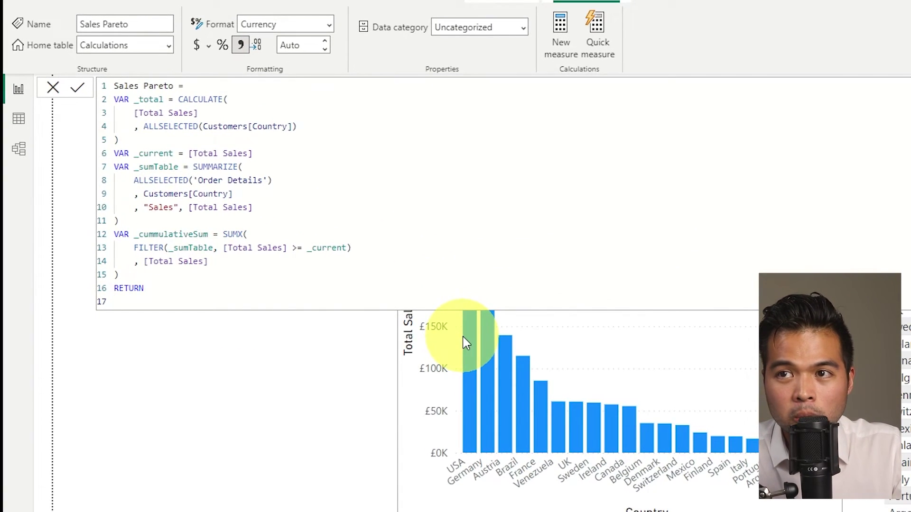
pyautogui.write('DIVIDE(')
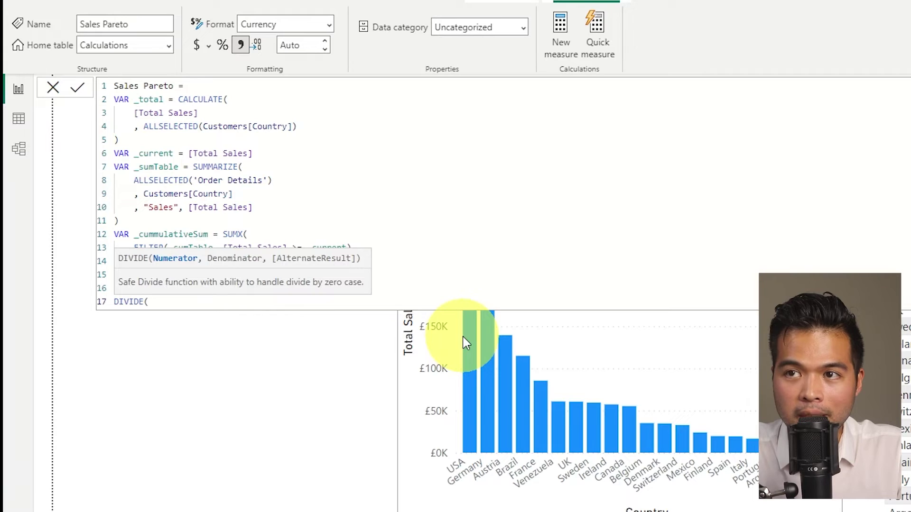
pyautogui.write('_cummulativeSum')
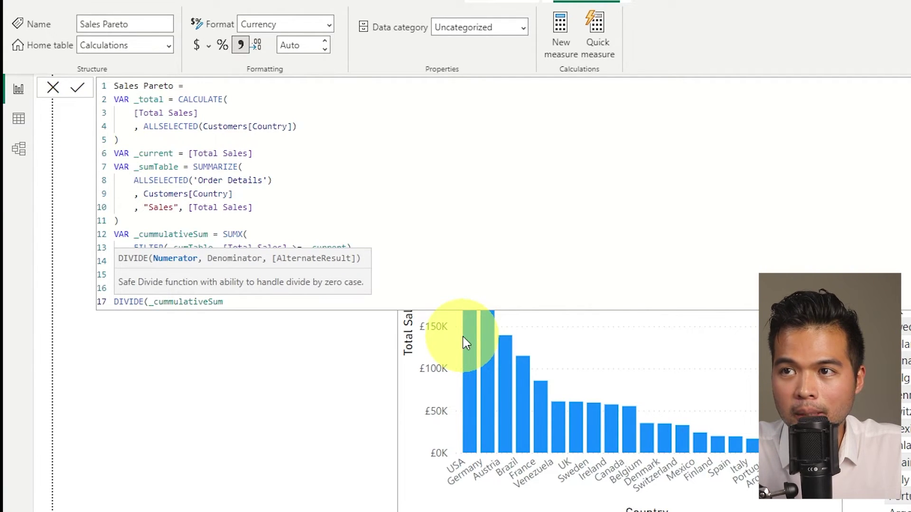
pyautogui.write(', _total )')
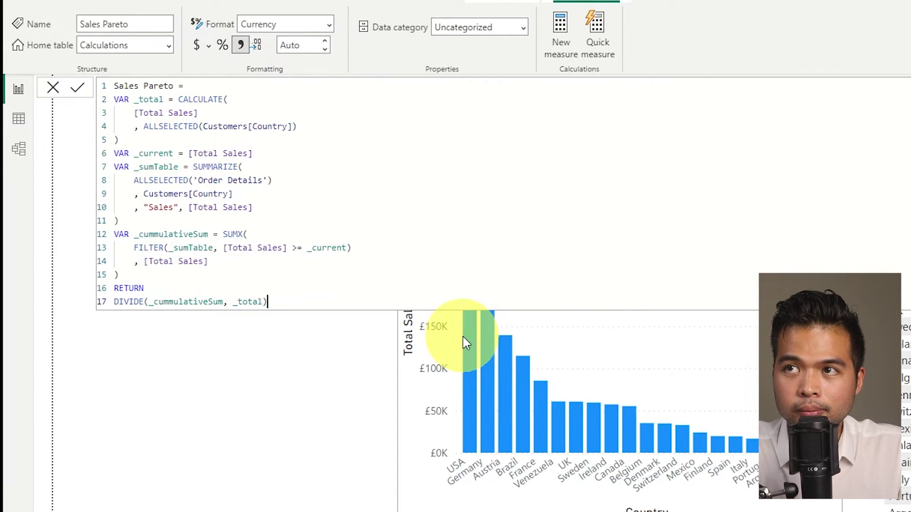
pyautogui.press('Left')
pyautogui.press('BackSpace')
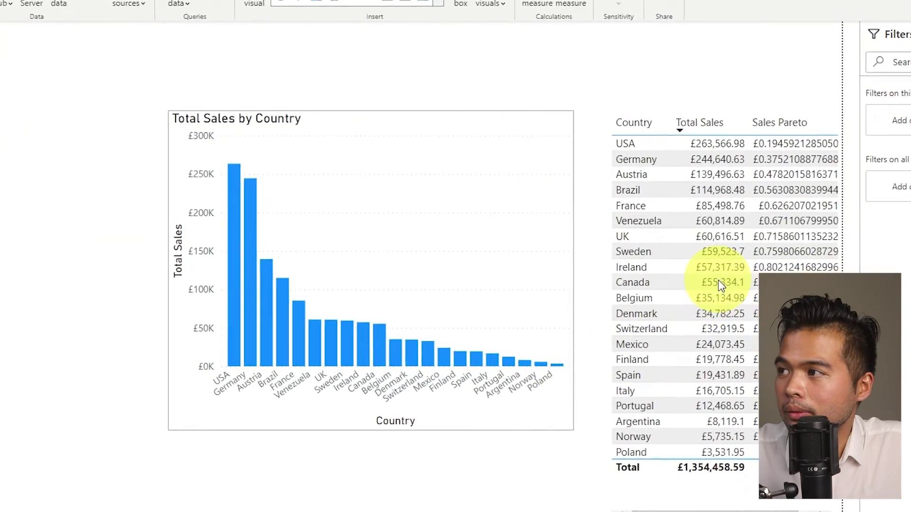
pyautogui.click(700, 112)
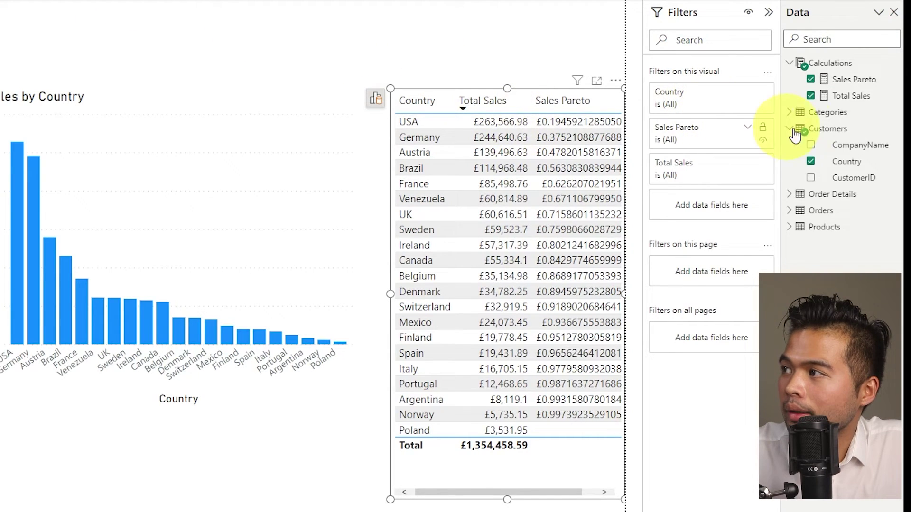
# Step: Format Sales Pareto as a whole-number percentage, rising from 19% for USA to 100%
pyautogui.click(849, 80)
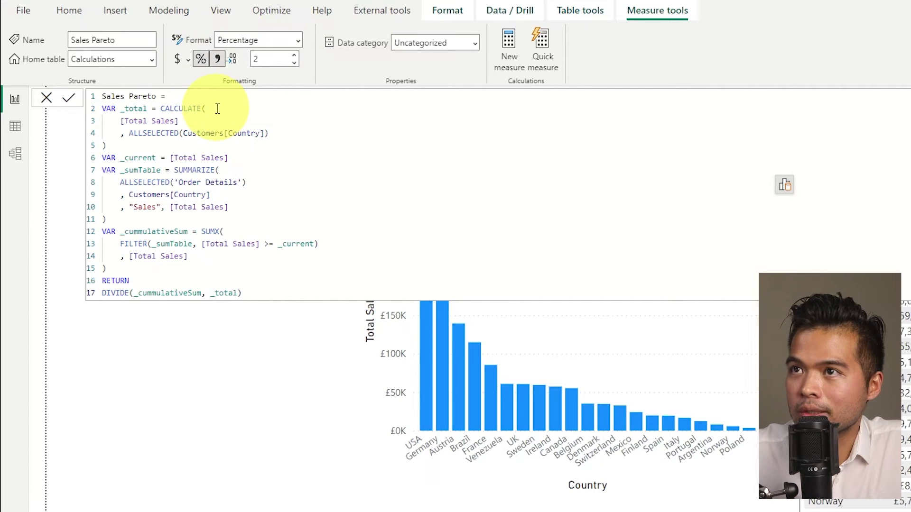
pyautogui.click(272, 59)
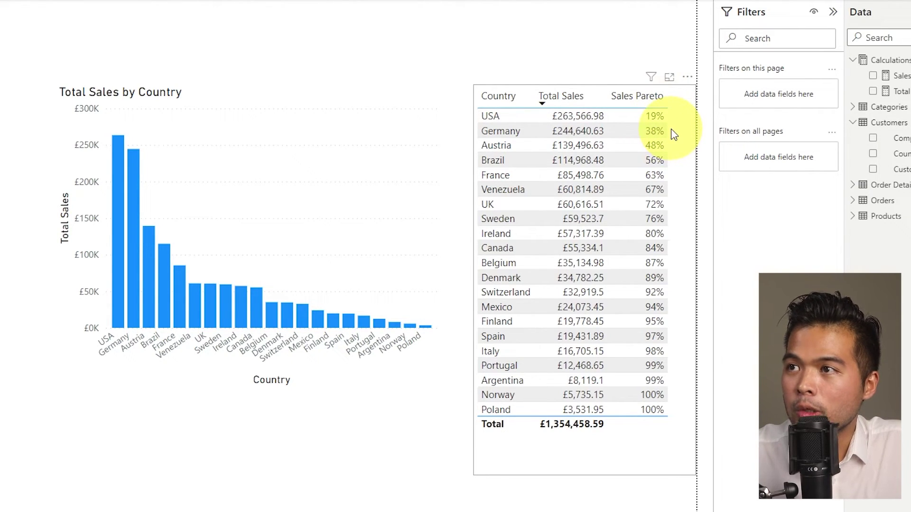
pyautogui.click(258, 136)
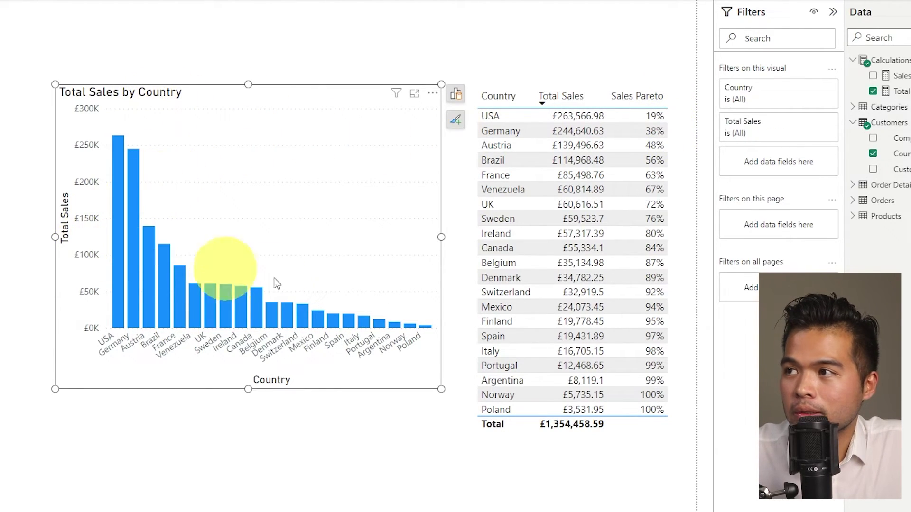
# Step: Put Sales Pareto on the chart's Line y-axis and widen the chart to the page's left edge
pyautogui.click(457, 94)
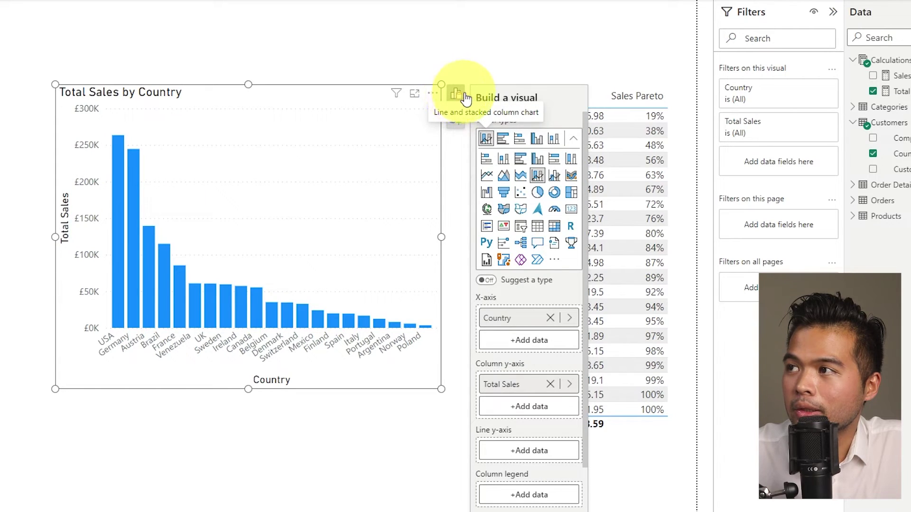
pyautogui.scroll(-2, 527, 352)
pyautogui.click(526, 386)
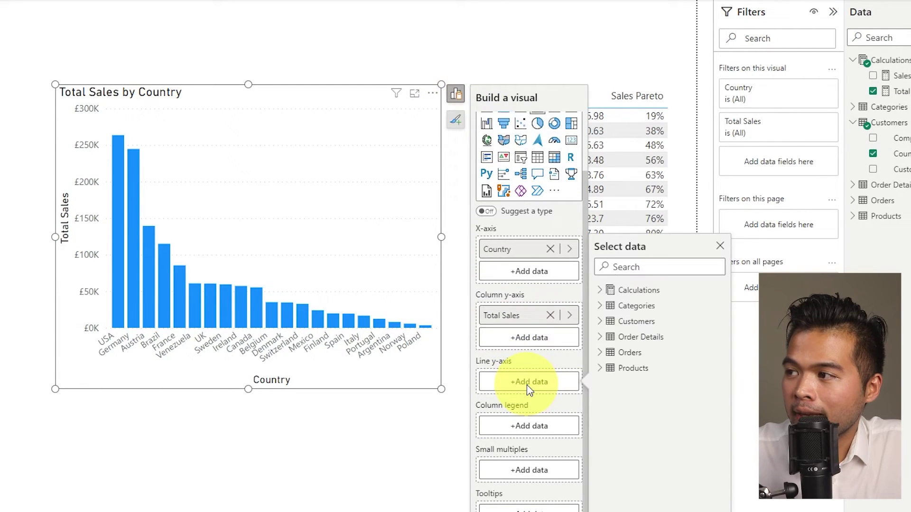
pyautogui.click(612, 290)
pyautogui.click(652, 305)
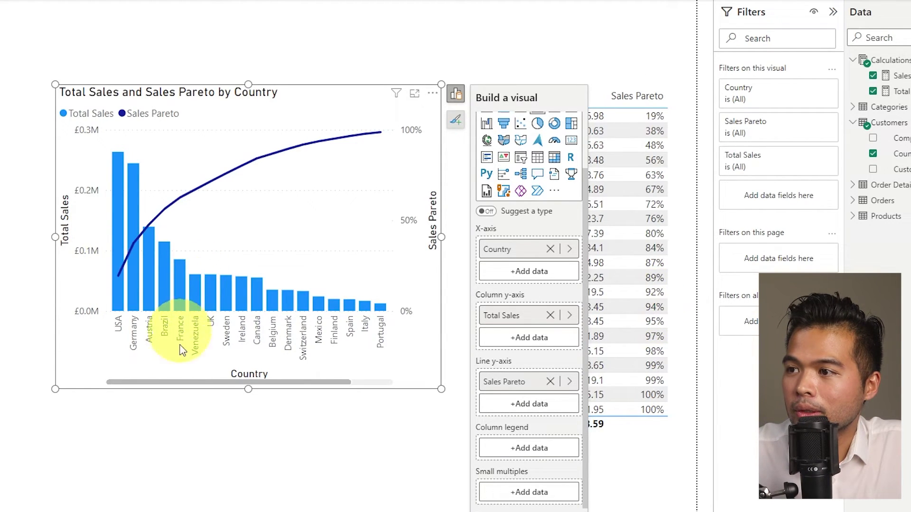
pyautogui.moveTo(52, 240); pyautogui.dragTo(6, 240)
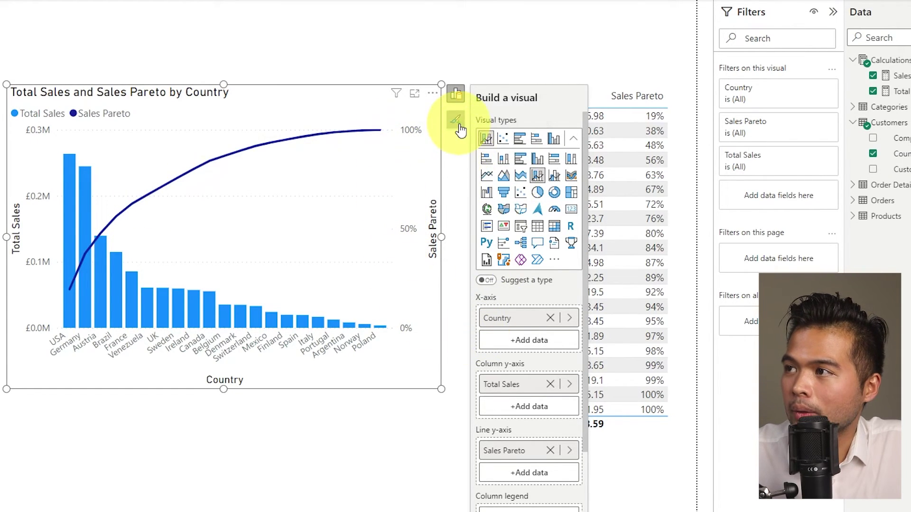
# Step: Turn on data labels but hide them for Total Sales, leaving 19%–100% on the Pareto line
pyautogui.click(456, 120)
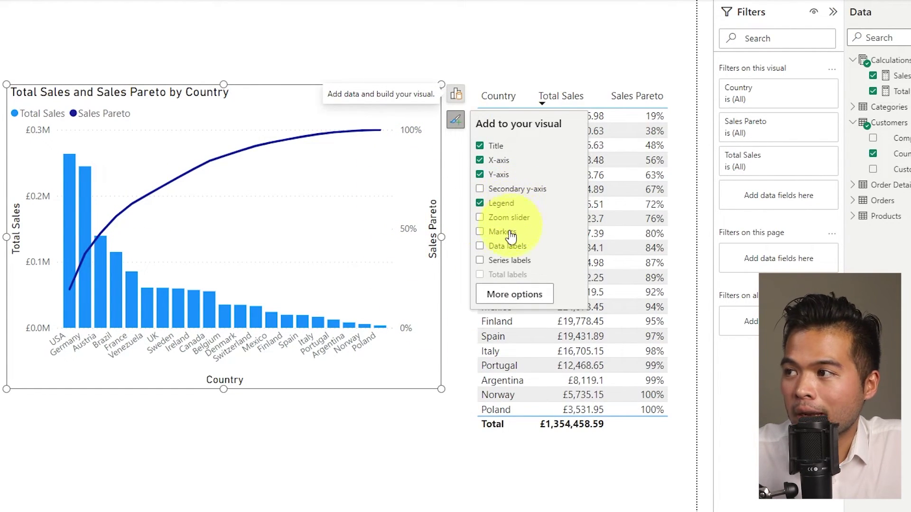
pyautogui.click(509, 253)
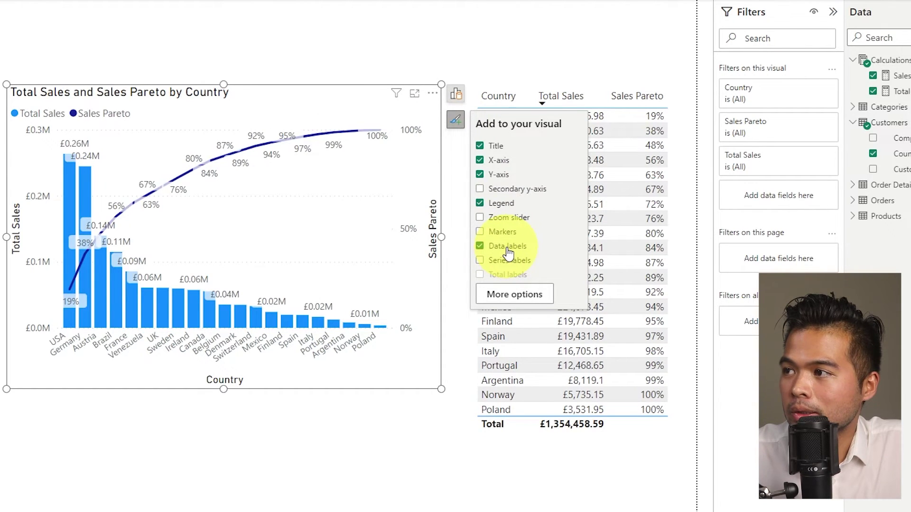
pyautogui.click(514, 294)
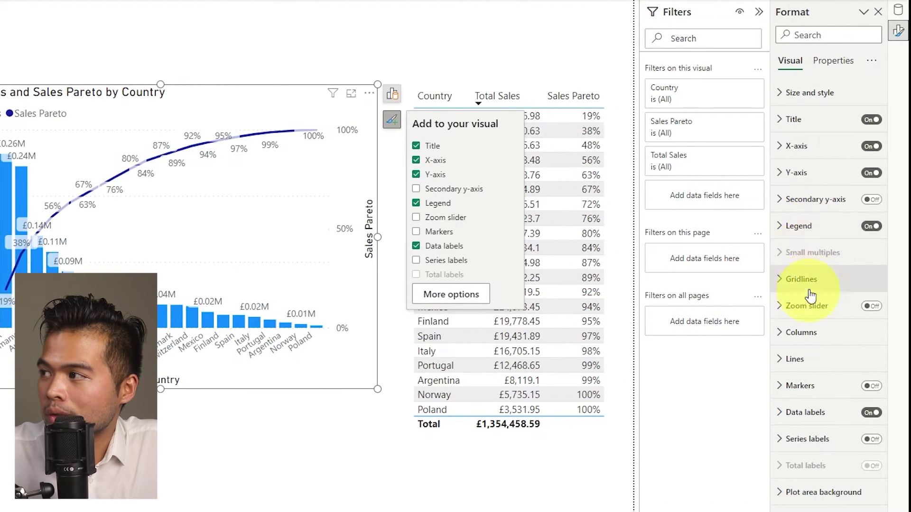
pyautogui.click(818, 422)
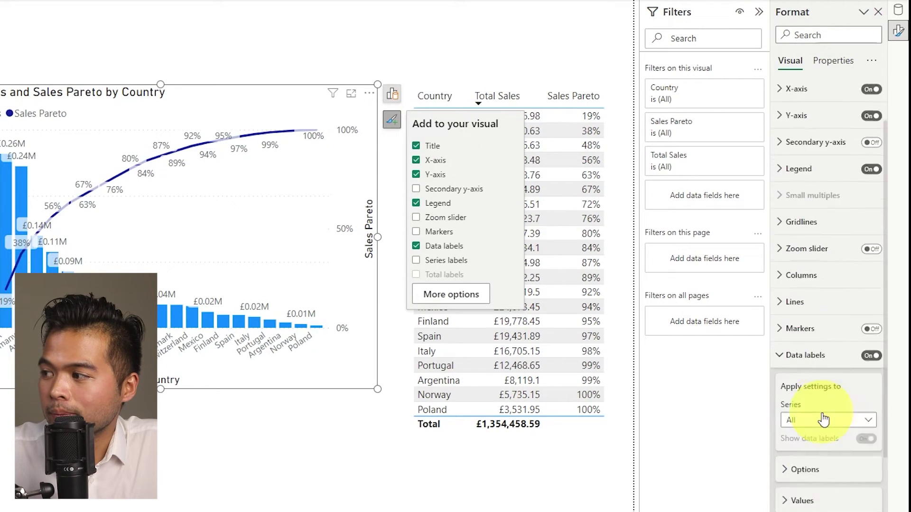
pyautogui.click(820, 292)
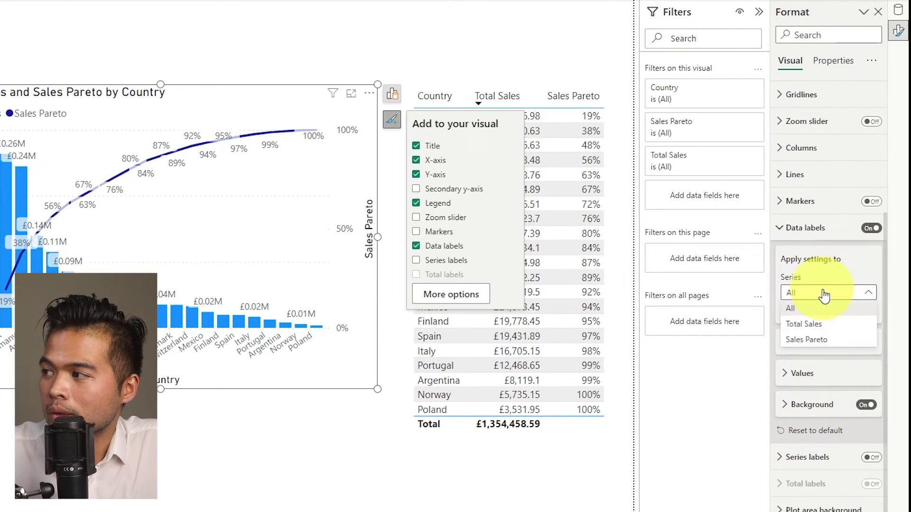
pyautogui.click(805, 325)
pyautogui.click(865, 312)
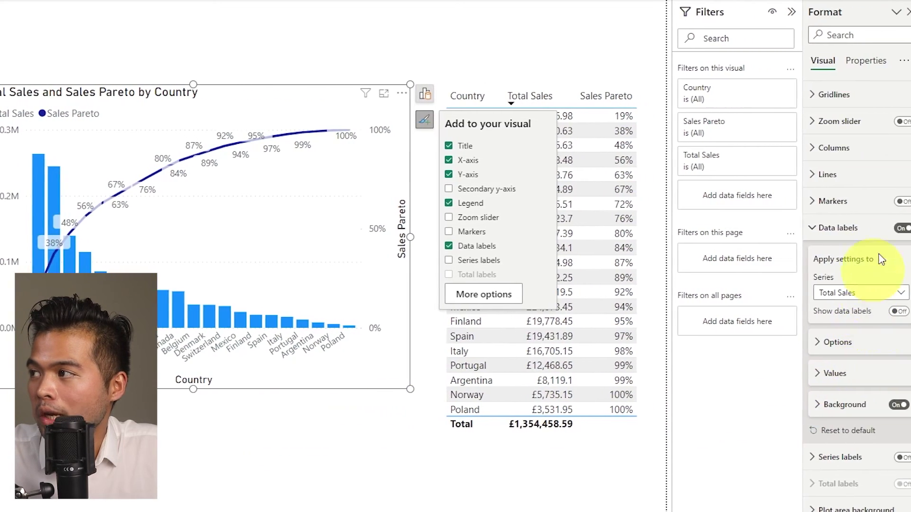
pyautogui.click(810, 235)
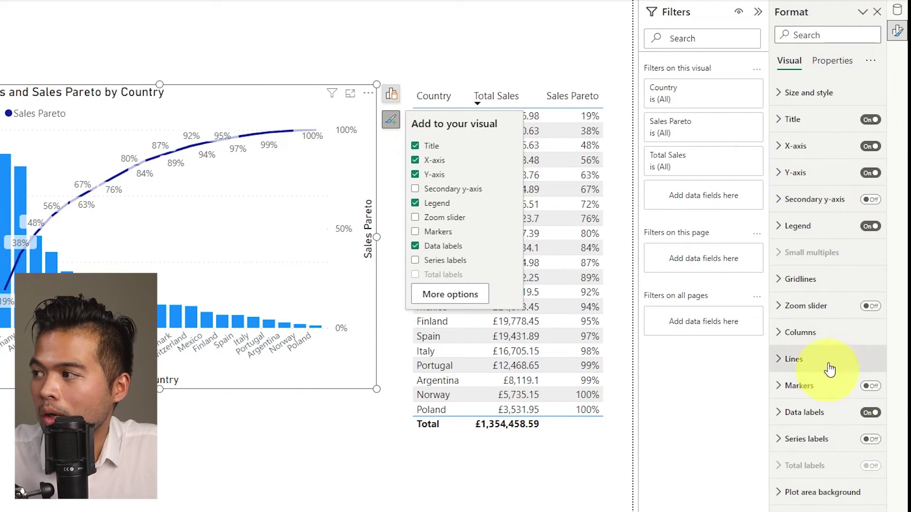
pyautogui.click(817, 331)
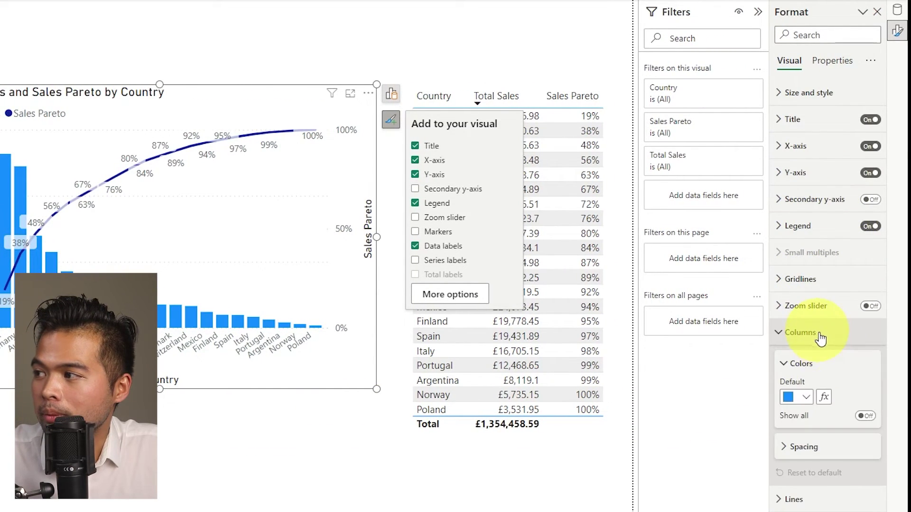
# Step: Switch column colours to Rules format with ranges 0 to 0.8 and 0.8 to 1
pyautogui.click(828, 406)
pyautogui.click(282, 98)
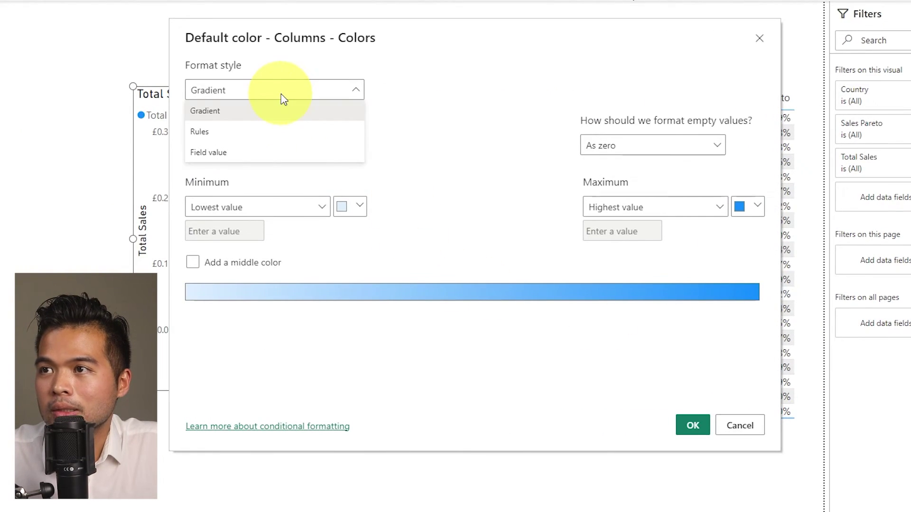
pyautogui.click(260, 131)
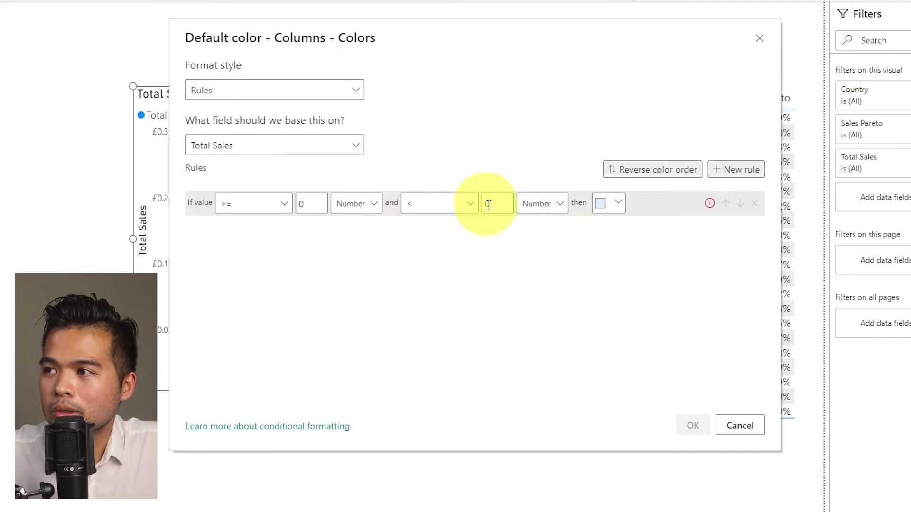
pyautogui.click(488, 205)
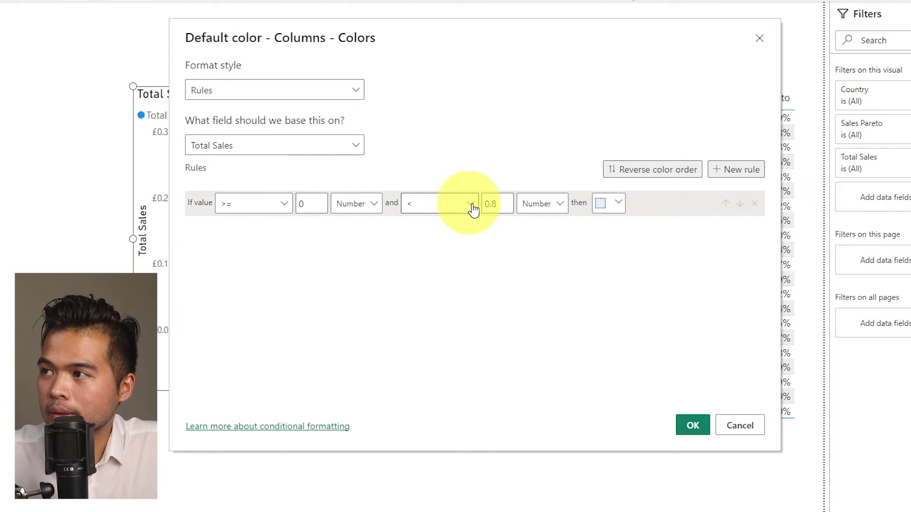
pyautogui.click(736, 169)
pyautogui.click(301, 230)
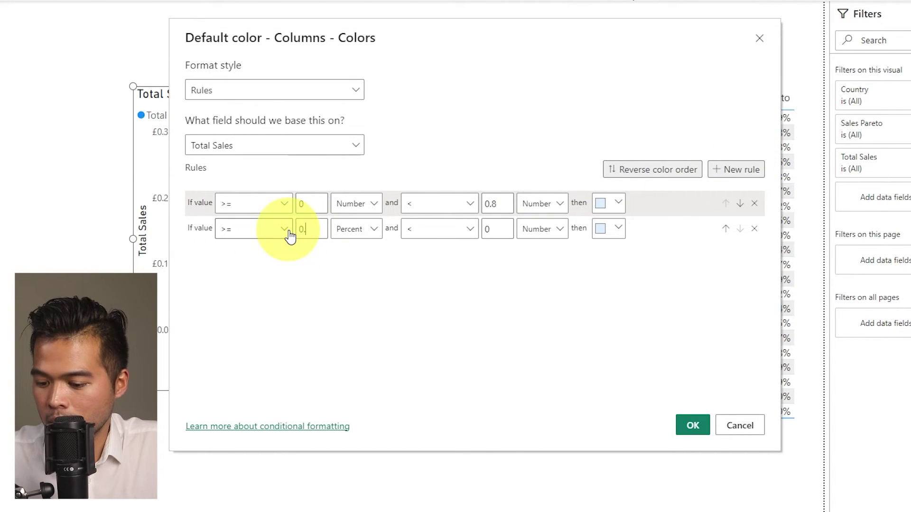
pyautogui.click(487, 230)
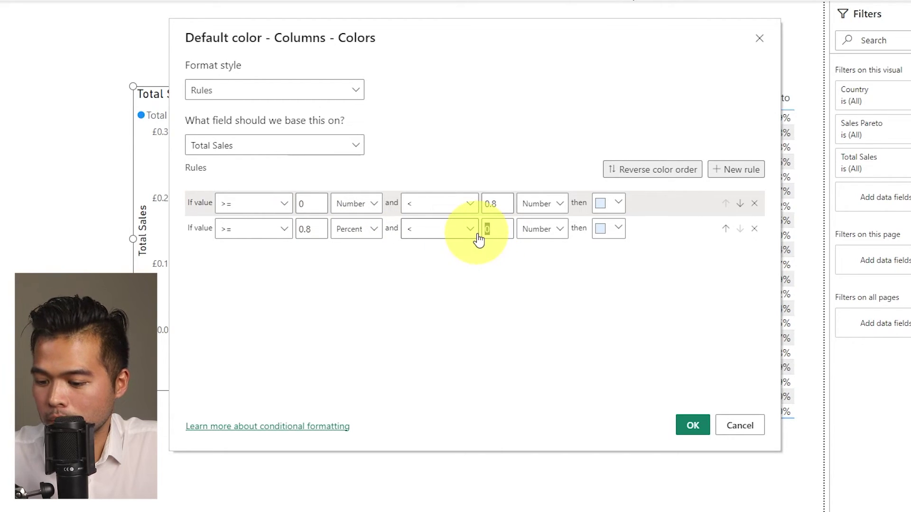
# Step: Colour the first rule blue and the second light grey, using number values
pyautogui.click(610, 214)
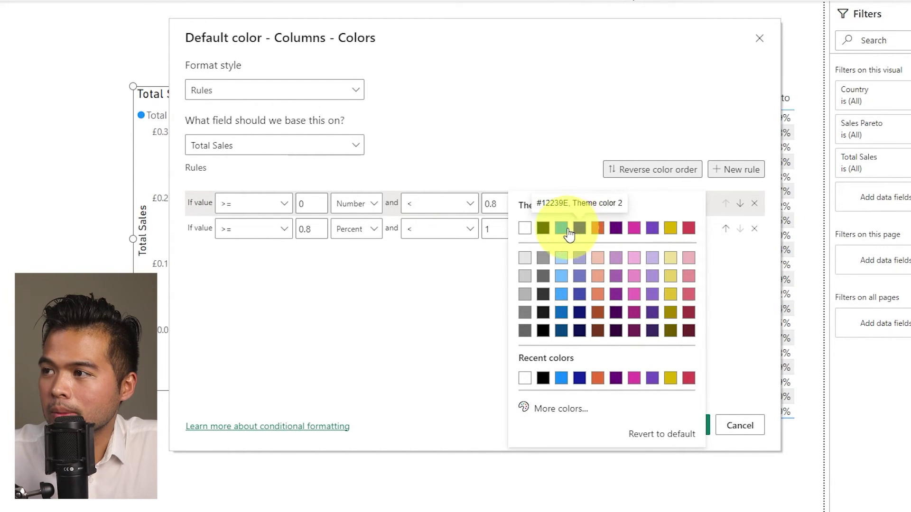
pyautogui.click(563, 228)
pyautogui.click(606, 230)
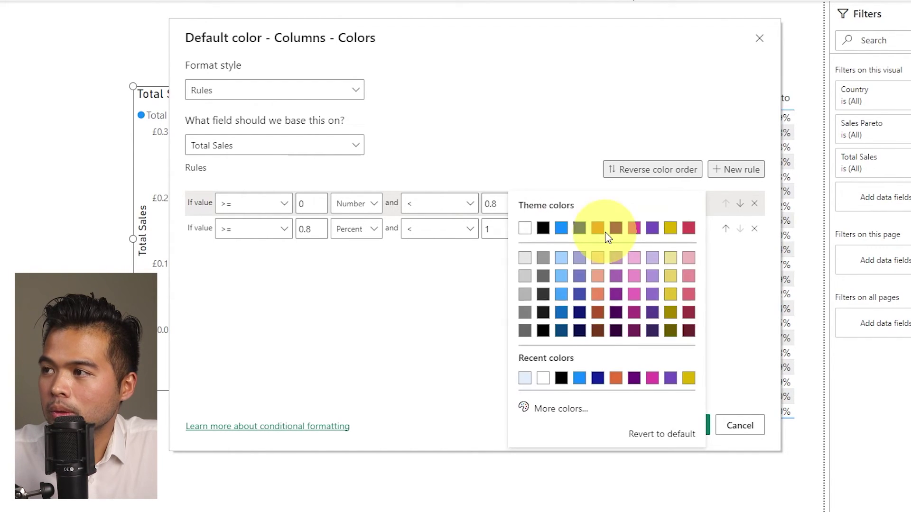
pyautogui.click(524, 258)
pyautogui.click(357, 230)
pyautogui.click(362, 248)
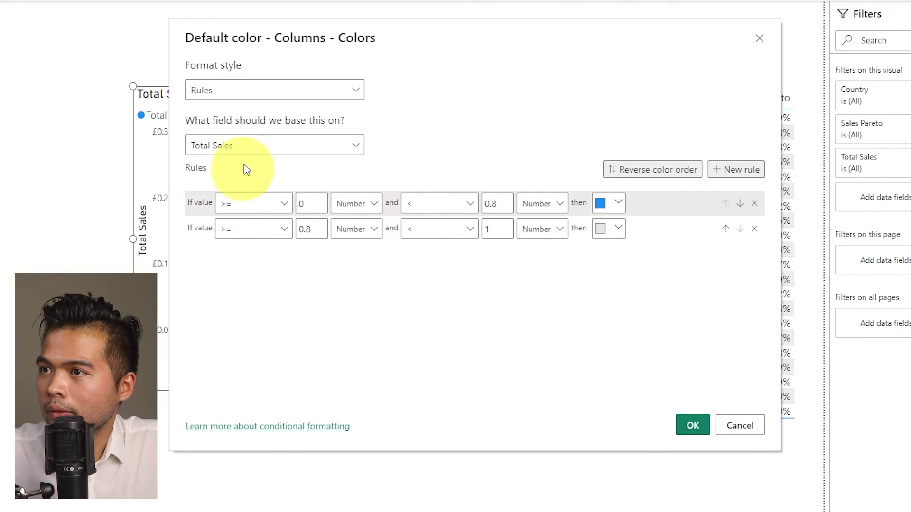
# Step: Base the colour rules on the Sales Pareto measure and apply them to the chart
pyautogui.click(300, 152)
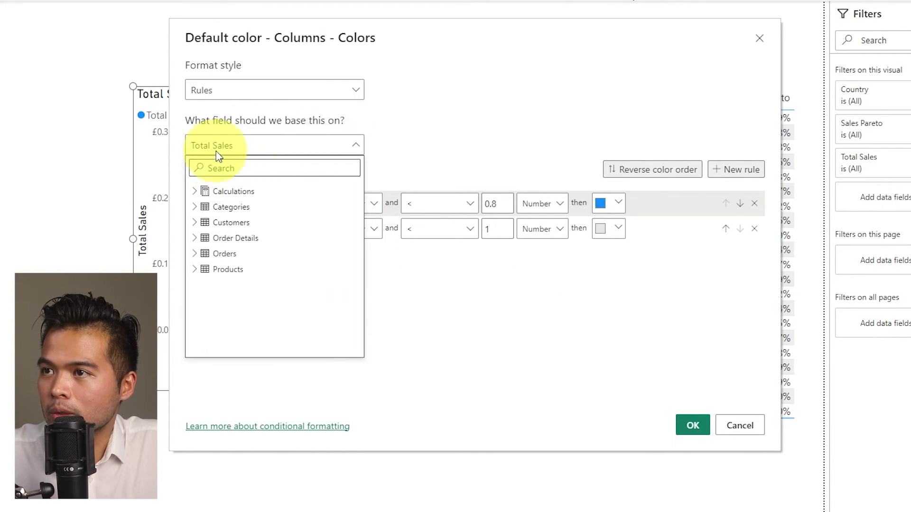
pyautogui.click(202, 195)
pyautogui.click(248, 222)
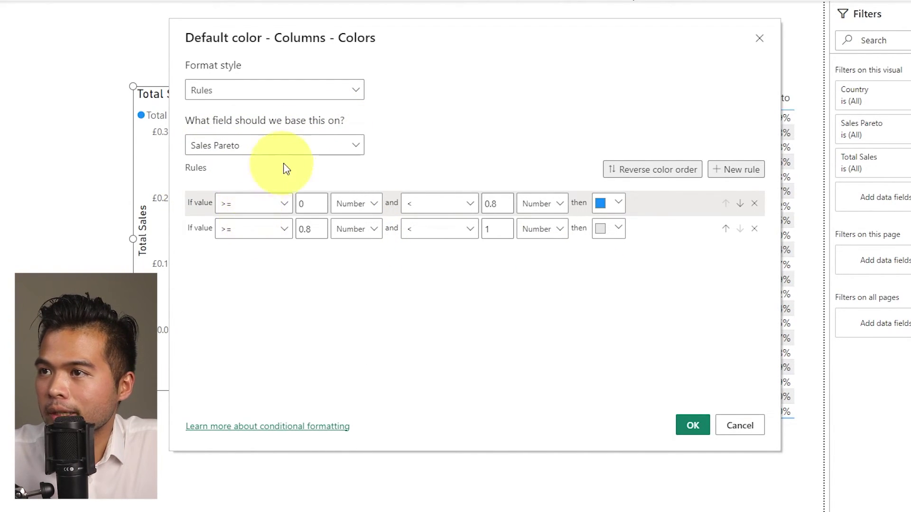
pyautogui.click(693, 425)
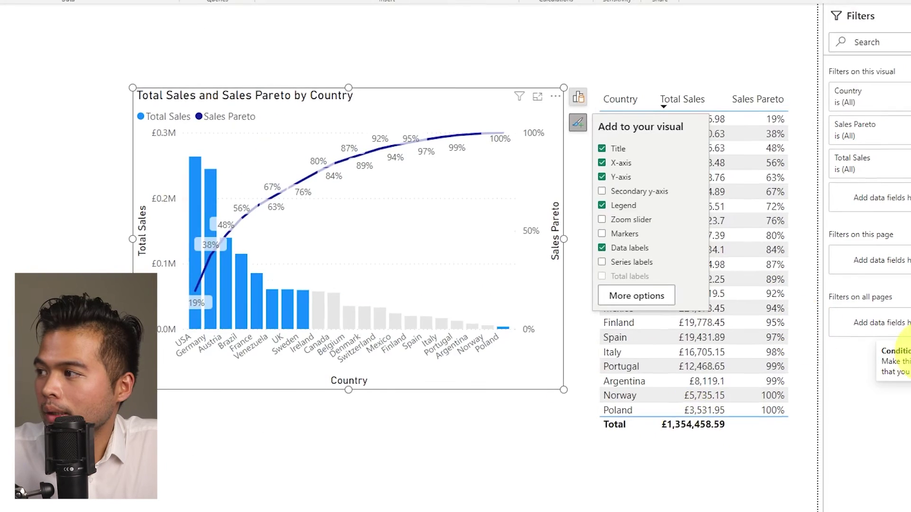
# Step: Change the grey rule's upper bound to <= 1 so exactly 100% is included
pyautogui.click(860, 378)
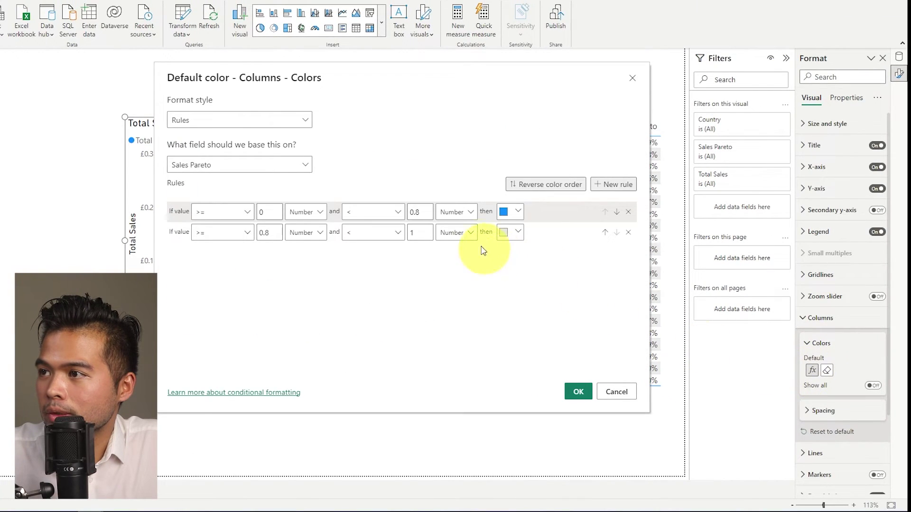
pyautogui.click(399, 235)
pyautogui.click(356, 266)
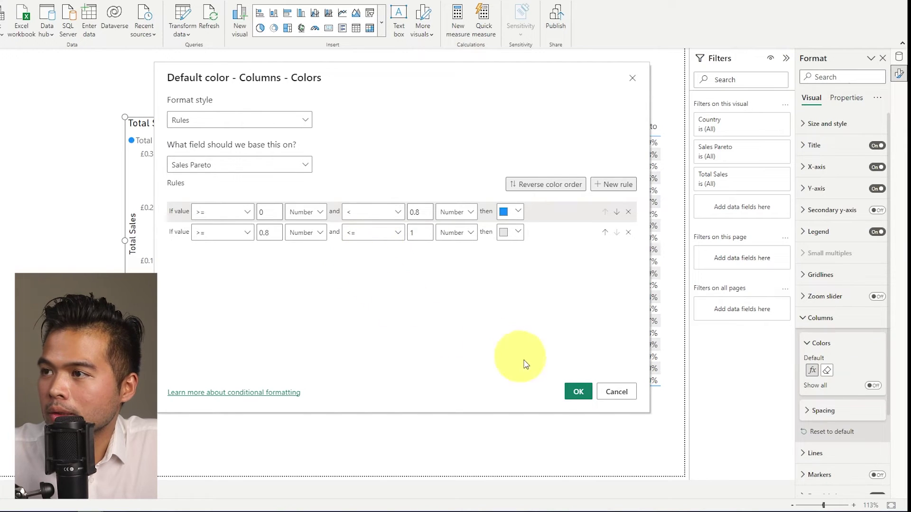
pyautogui.click(579, 392)
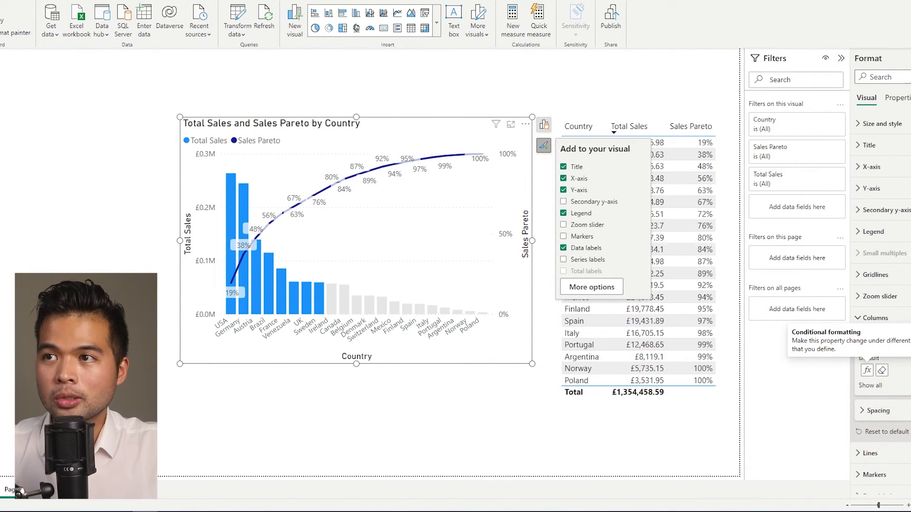
# Step: Open the Sales Pareto measure from the Data pane and place the cursor in its DAX formula
pyautogui.click(904, 59)
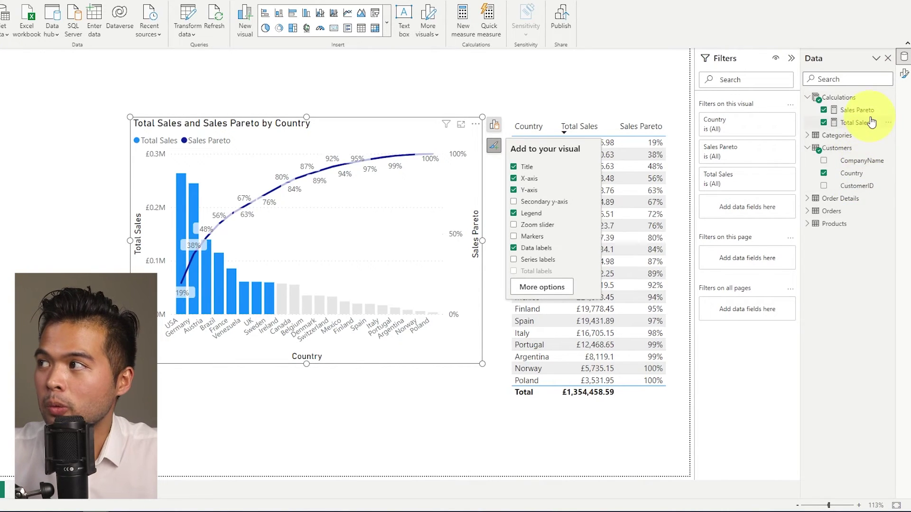
pyautogui.click(857, 110)
pyautogui.click(216, 114)
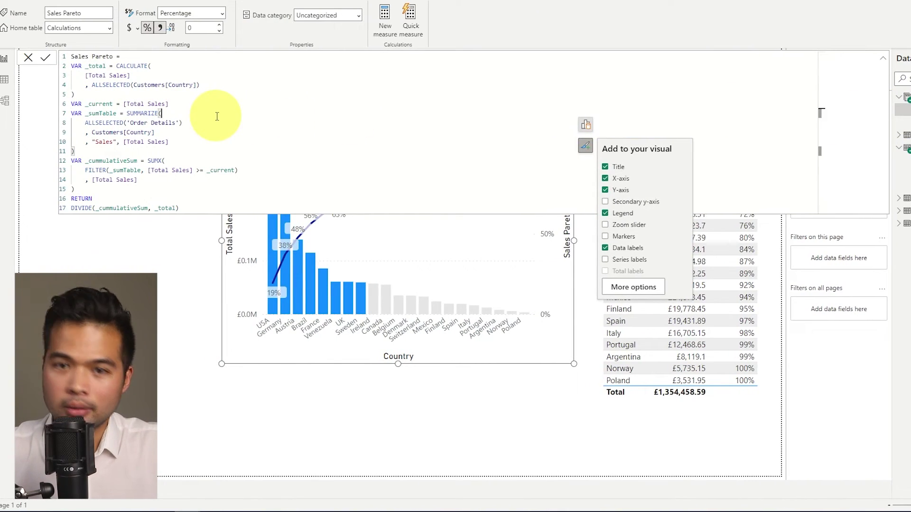
# Step: Copy the Sales Pareto DAX into a new measure and rename it Category Pareto
pyautogui.hotkey('ctrl', 'a')
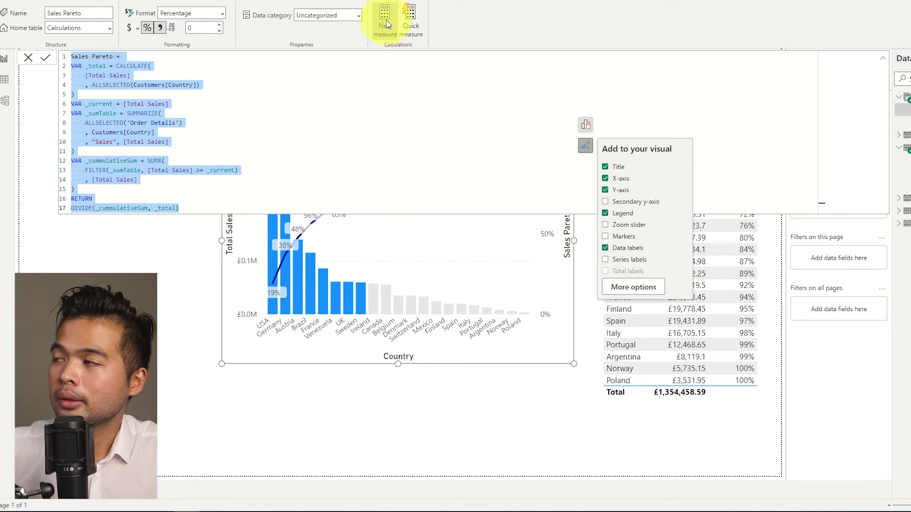
pyautogui.hotkey('ctrl', 'c')
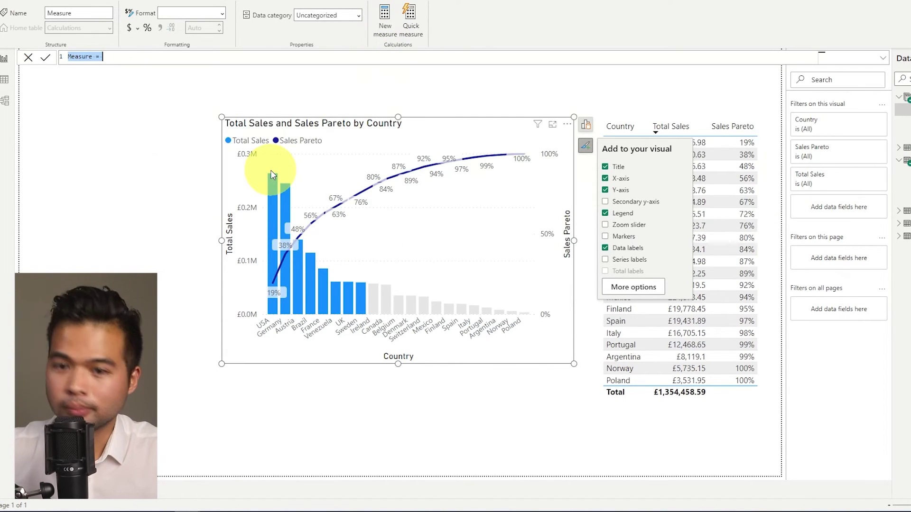
pyautogui.click(83, 56)
pyautogui.hotkey('ctrl', 'a')
pyautogui.hotkey('ctrl', 'v')
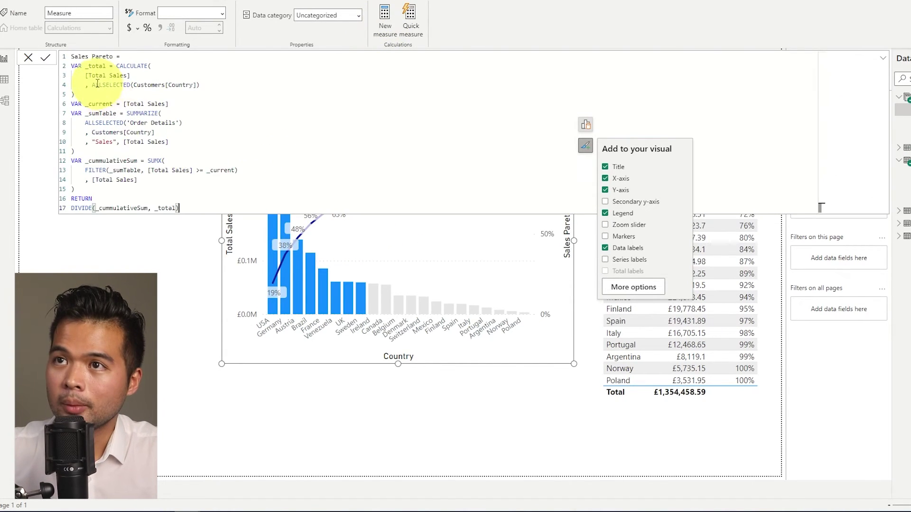
pyautogui.doubleClick(93, 53)
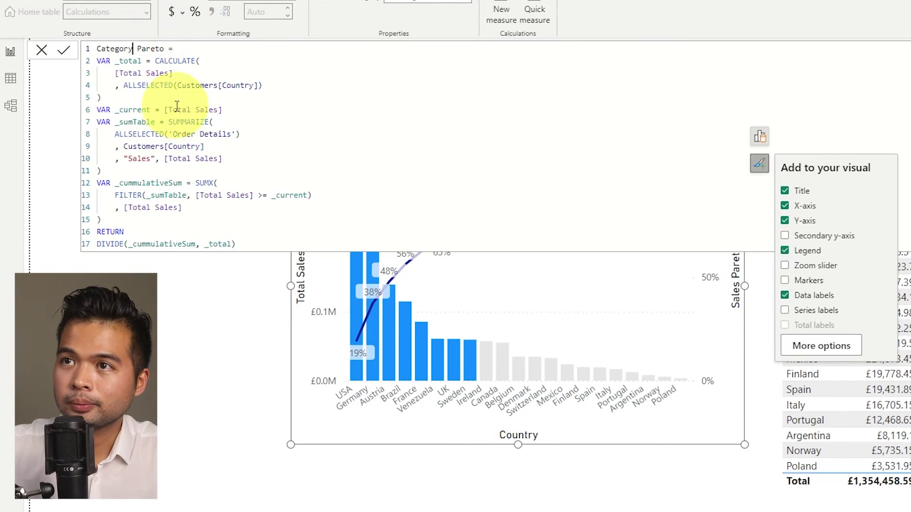
# Step: Replace Customers[Country] with Categories in ALLSELECTED and Categories[CategoryName] in the grouping, then commit
pyautogui.click(182, 73)
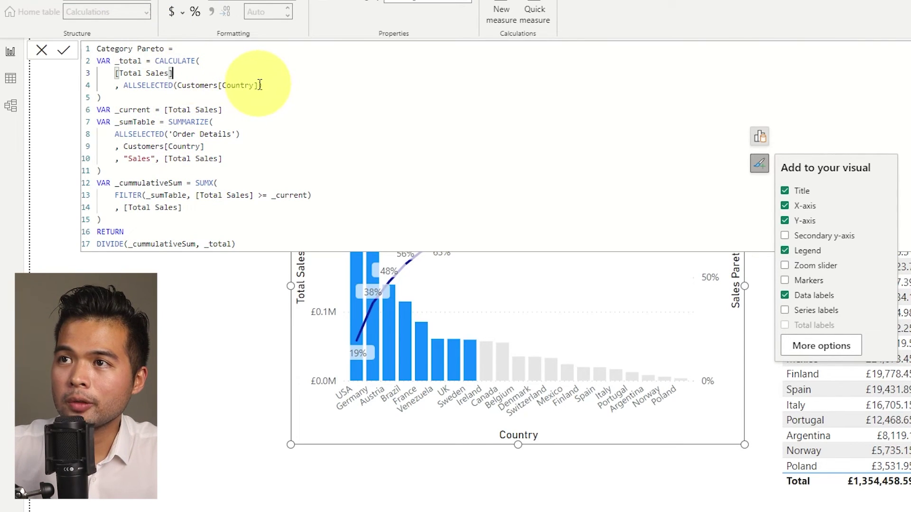
pyautogui.moveTo(258, 85); pyautogui.dragTo(177, 85)
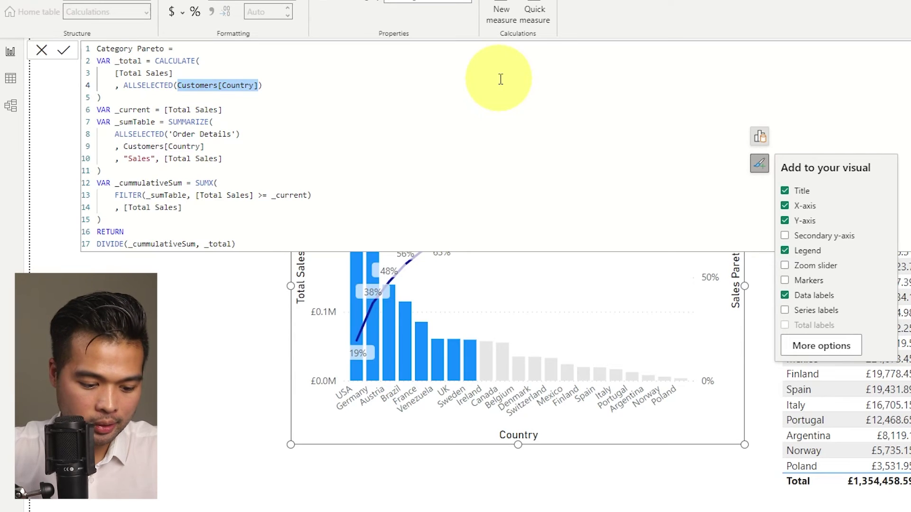
pyautogui.write('categ')
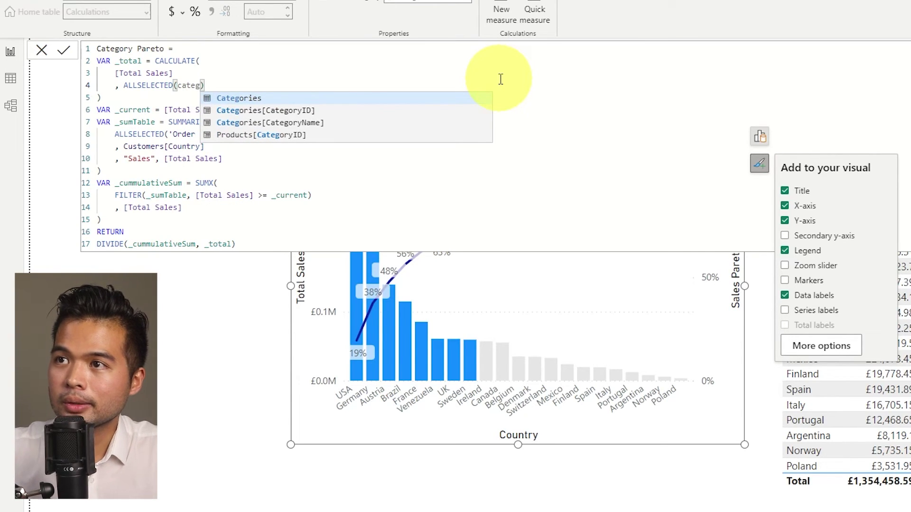
pyautogui.press('Tab')
pyautogui.moveTo(237, 134); pyautogui.dragTo(120, 147)
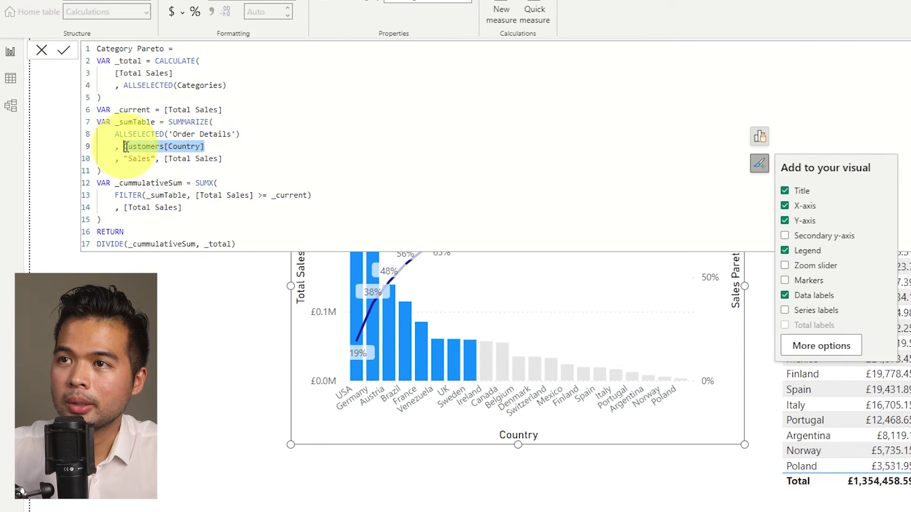
pyautogui.write('cate')
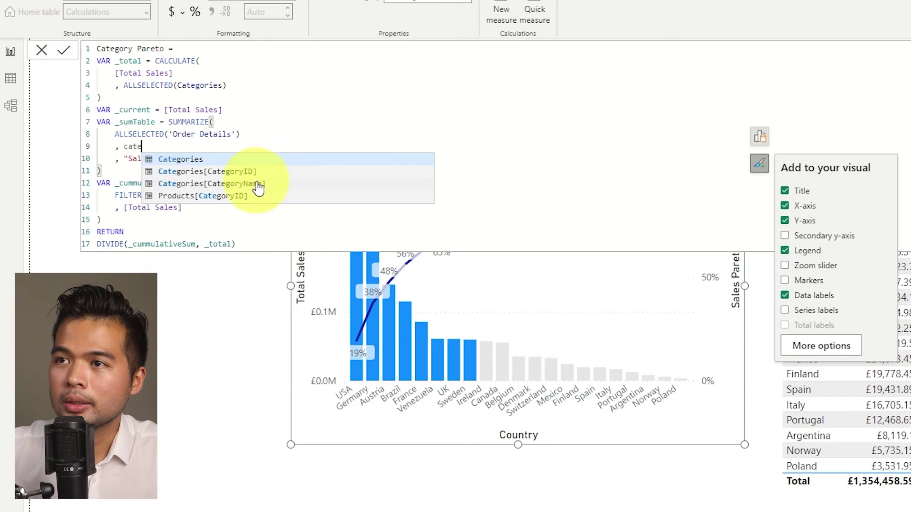
pyautogui.click(259, 188)
pyautogui.click(295, 498)
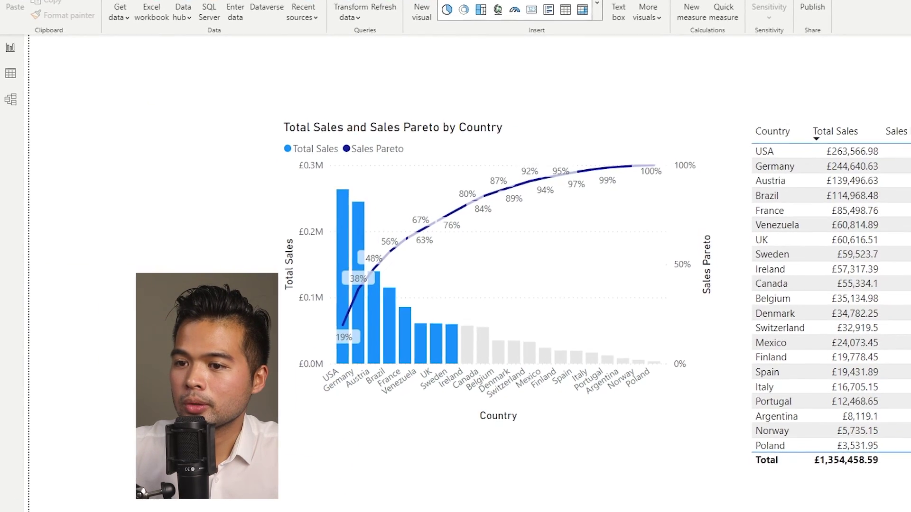
# Step: Paste a copy of the Pareto chart onto a new page and shift it right
pyautogui.rightClick(76, 496)
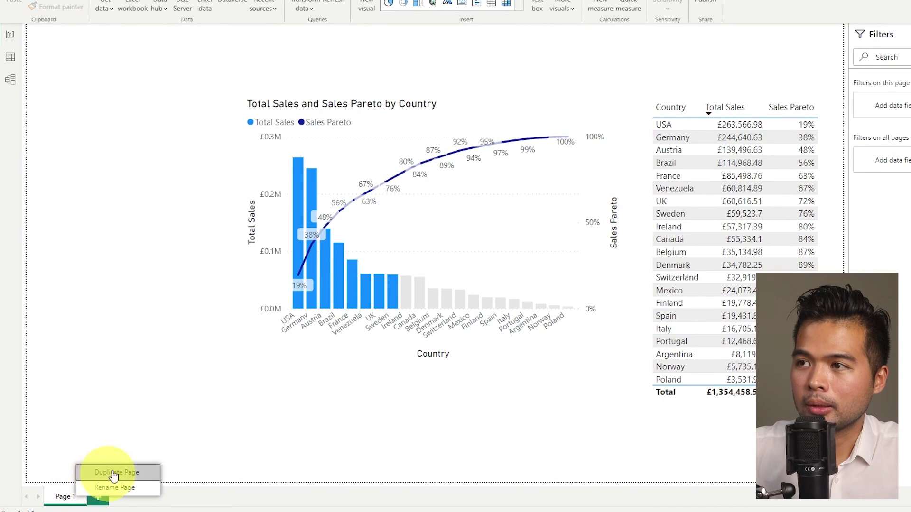
pyautogui.press('Escape')
pyautogui.click(304, 104)
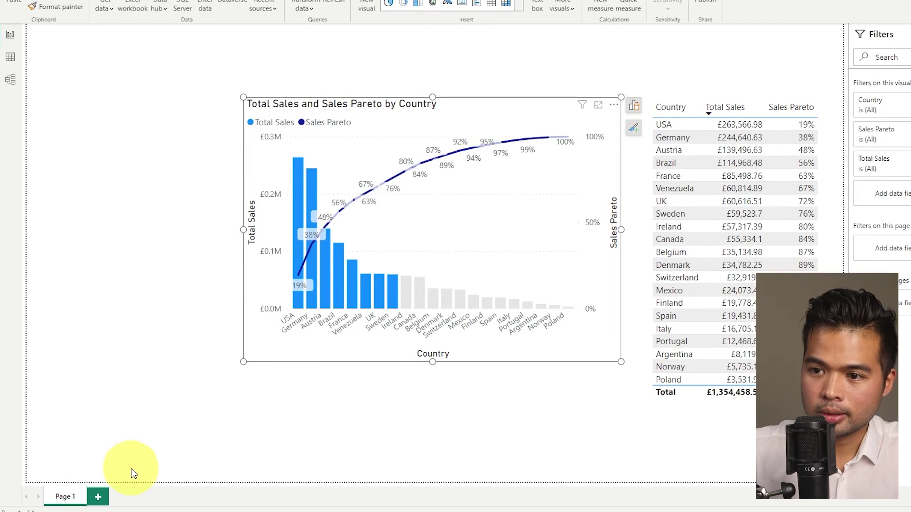
pyautogui.click(101, 497)
pyautogui.hotkey('ctrl', 'v')
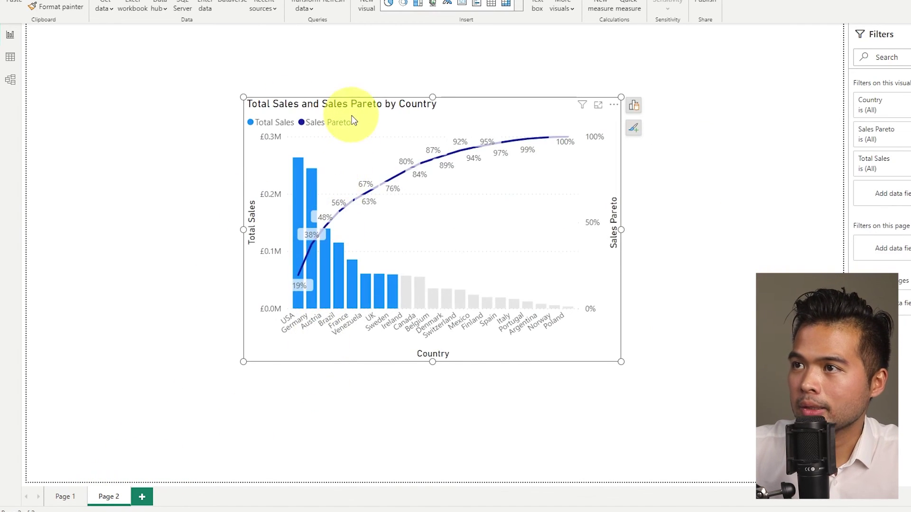
pyautogui.moveTo(352, 118); pyautogui.dragTo(564, 104)
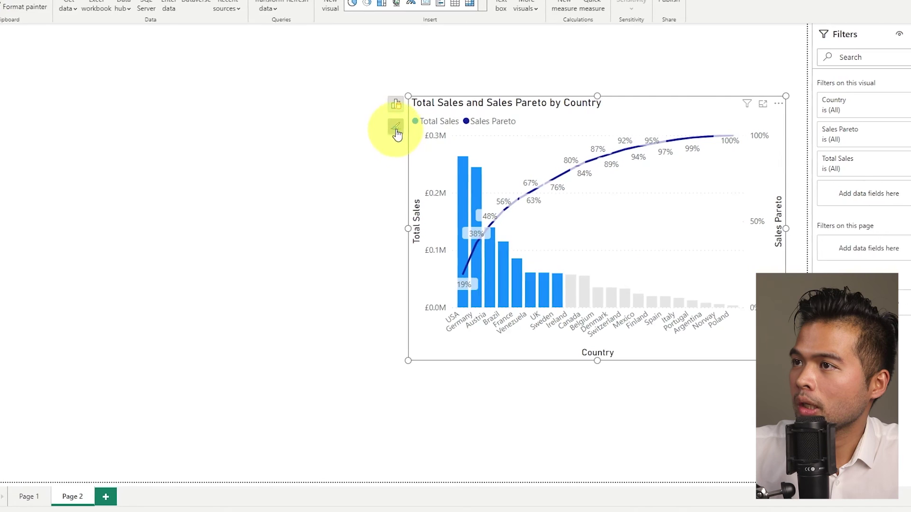
pyautogui.click(432, 127)
pyautogui.click(302, 104)
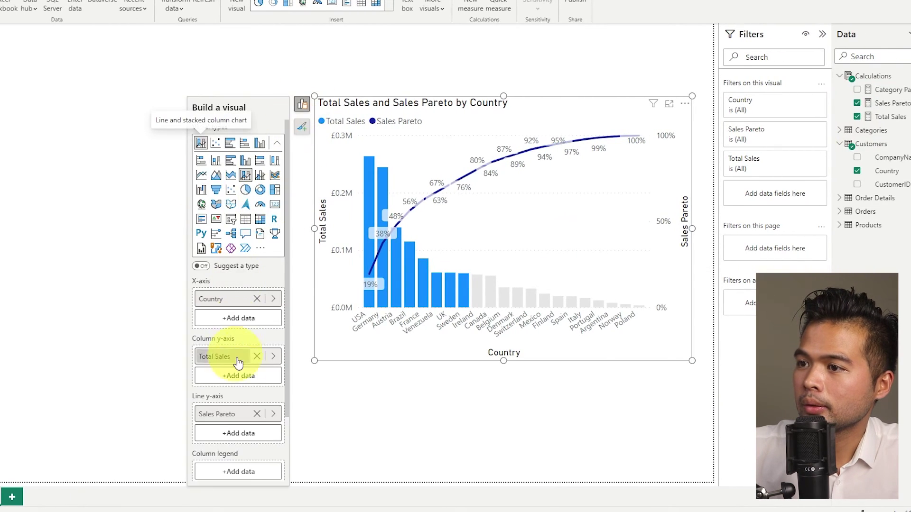
# Step: Swap the chart's line to Category Pareto and its x-axis to Categories CategoryName
pyautogui.click(257, 417)
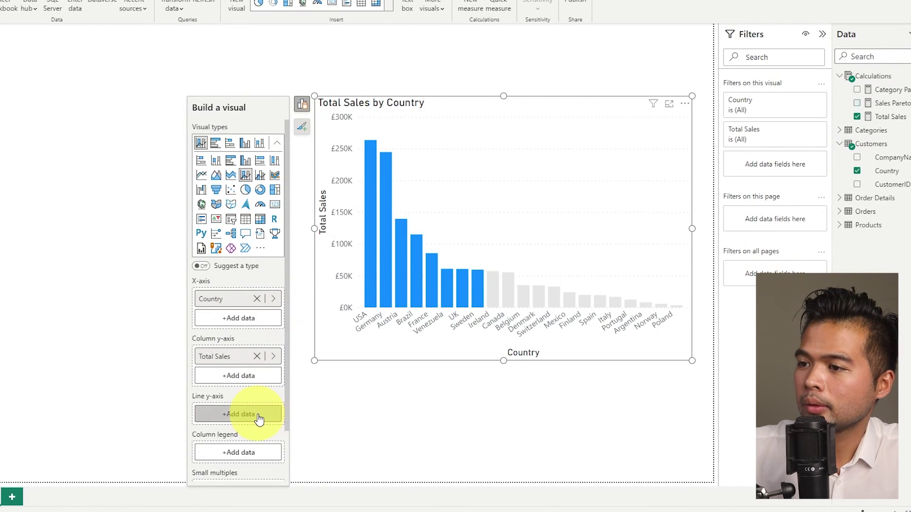
pyautogui.click(259, 415)
pyautogui.click(305, 223)
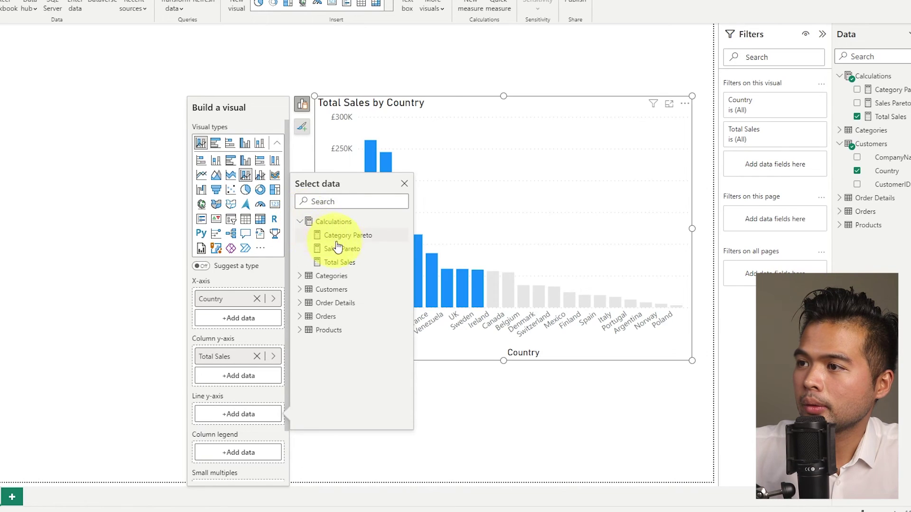
pyautogui.click(337, 238)
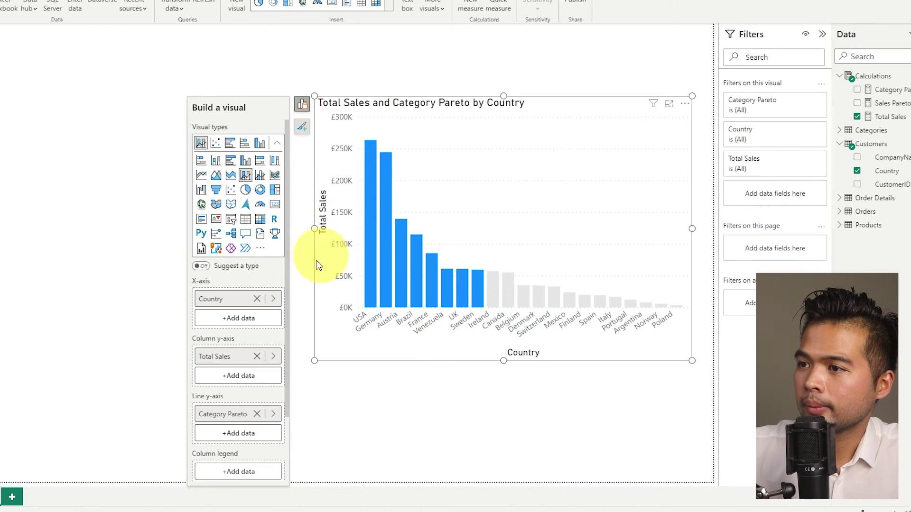
pyautogui.click(257, 300)
pyautogui.click(256, 300)
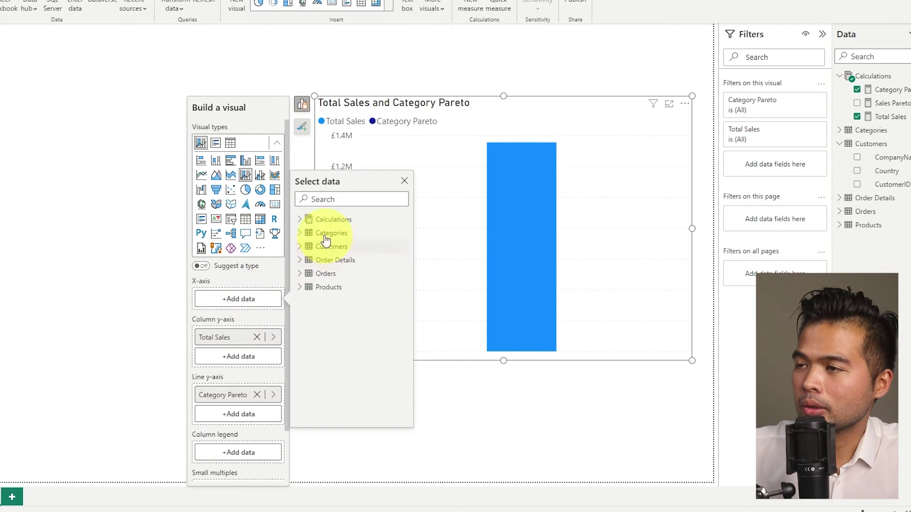
pyautogui.click(302, 235)
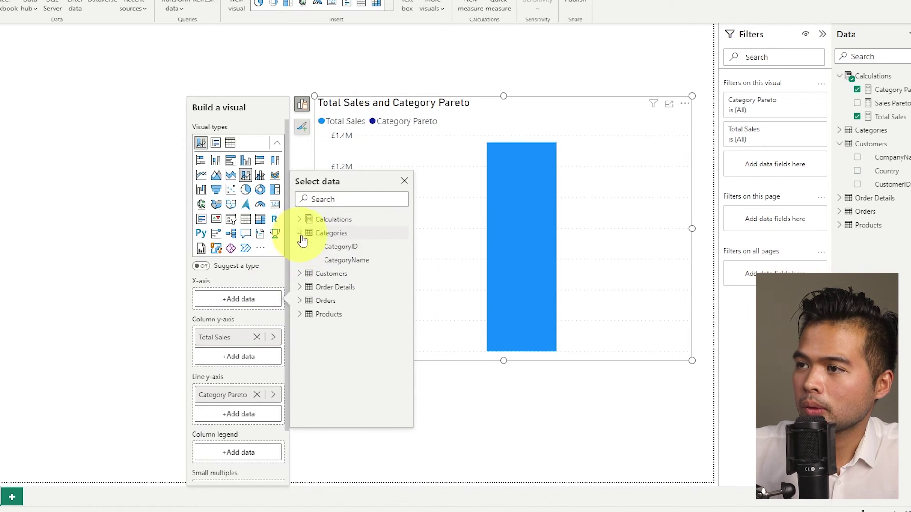
pyautogui.click(338, 261)
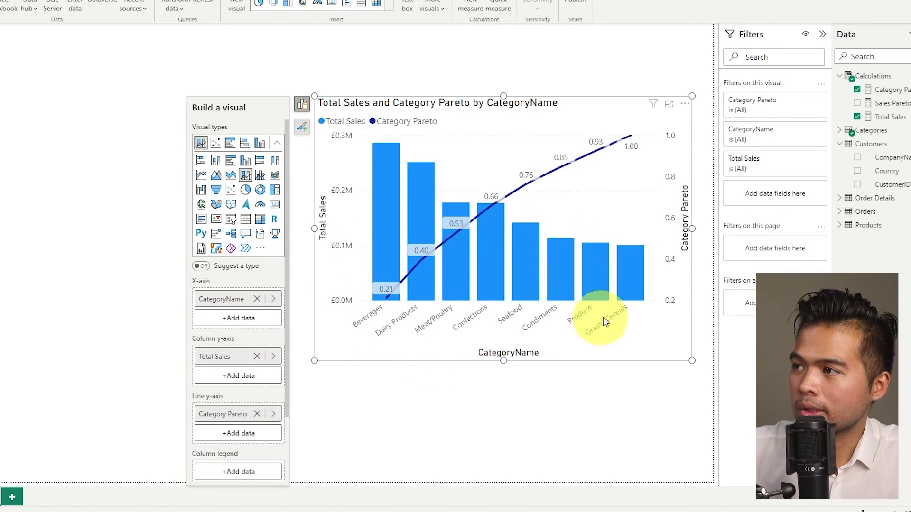
# Step: Format Category Pareto as a percentage, labelling the line 21.15% to 100.00%
pyautogui.click(886, 90)
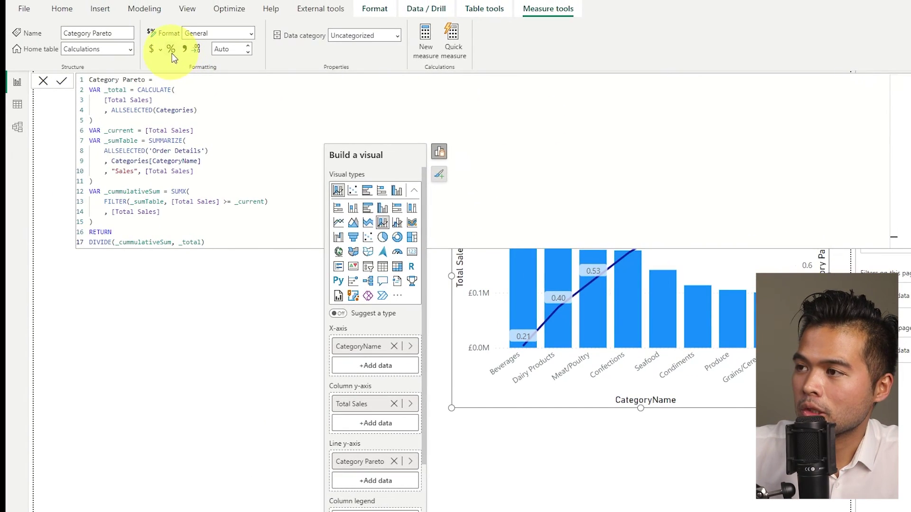
pyautogui.click(172, 52)
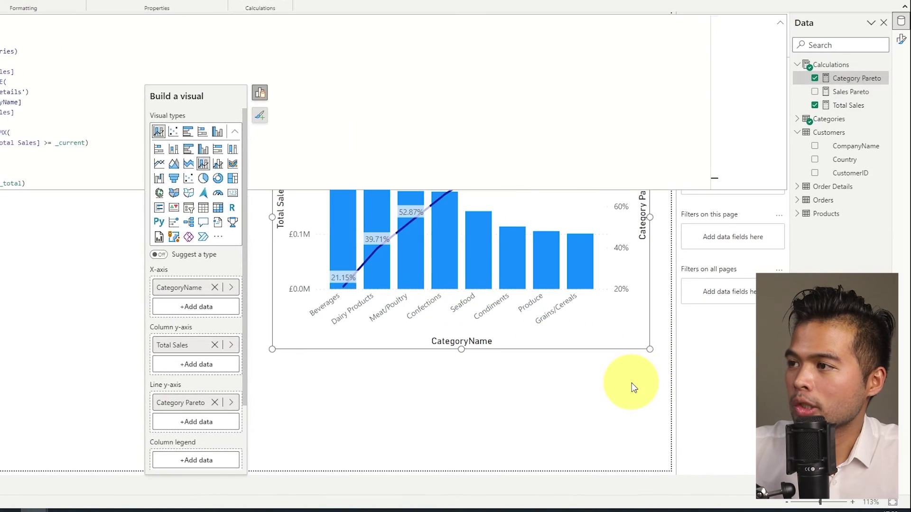
pyautogui.click(814, 452)
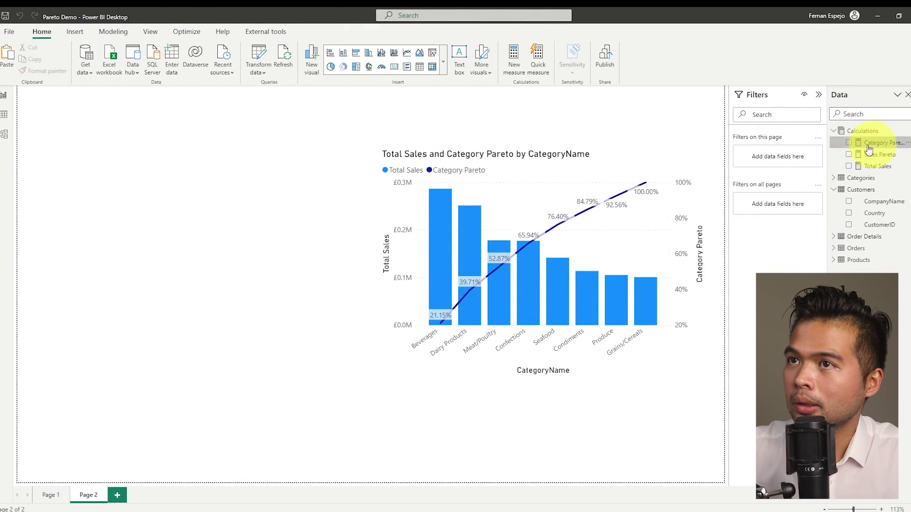
# Step: Copy the Category Pareto formula into a new measure renamed Products Pareto
pyautogui.click(868, 143)
pyautogui.click(163, 153)
pyautogui.hotkey('ctrl', 'a')
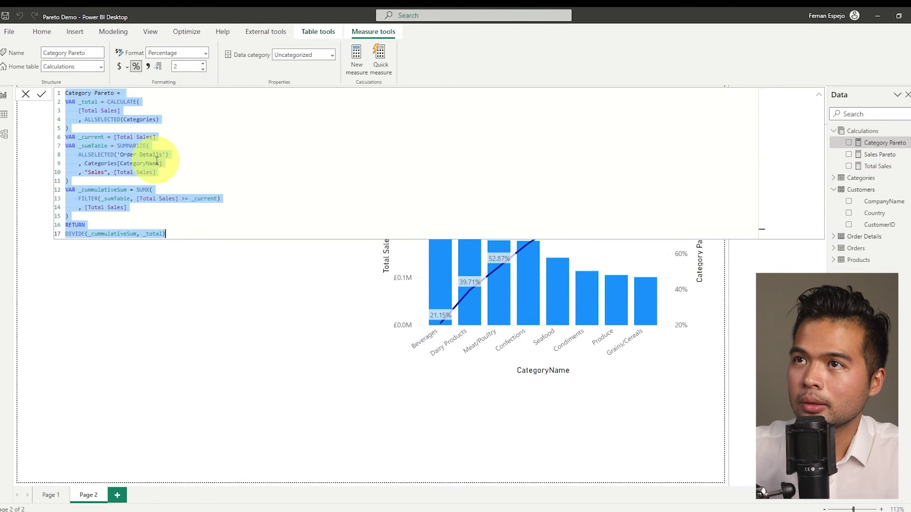
pyautogui.click(363, 53)
pyautogui.hotkey('ctrl', 'v')
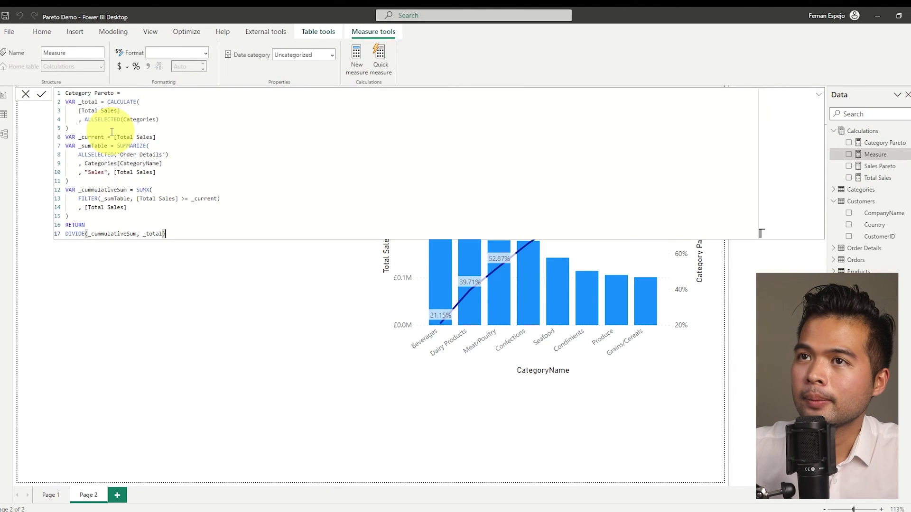
pyautogui.doubleClick(78, 93)
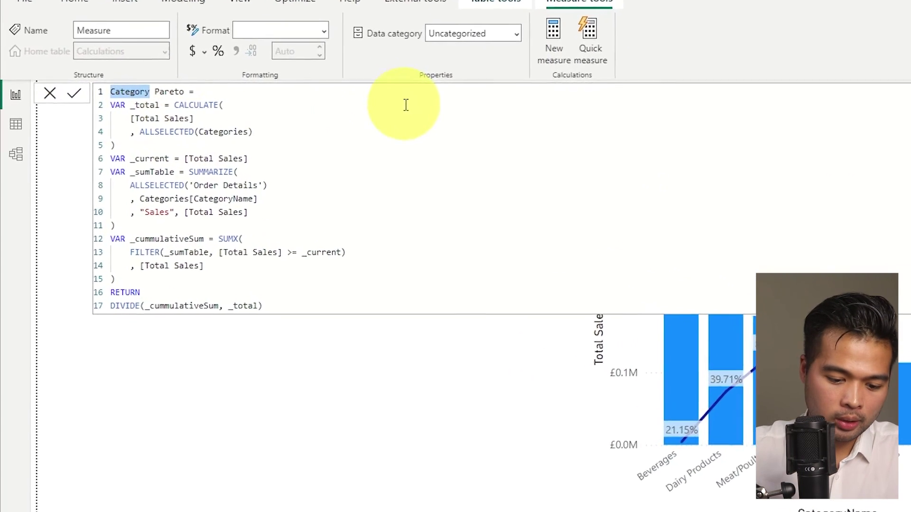
pyautogui.write('Products')
# Step: Replace Categories with Products in ALLSELECTED and group by Products[ProductName]
pyautogui.doubleClick(230, 132)
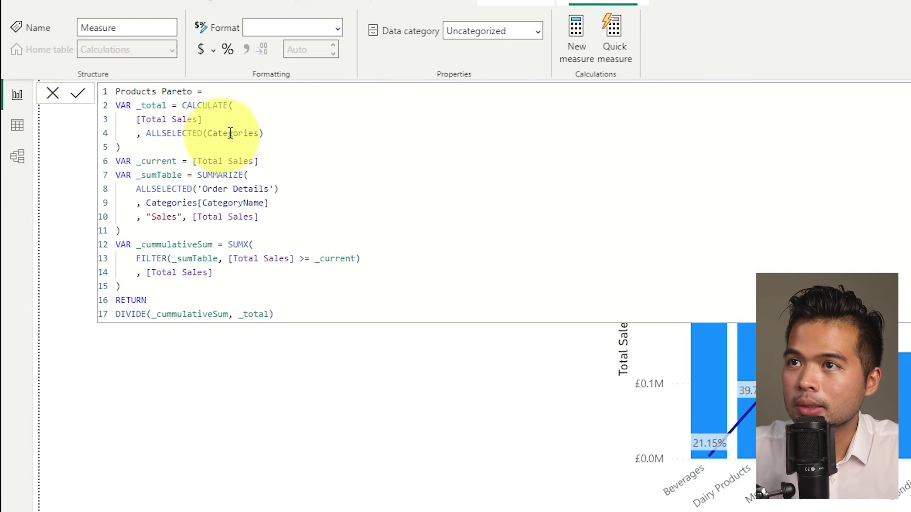
pyautogui.write('Prod')
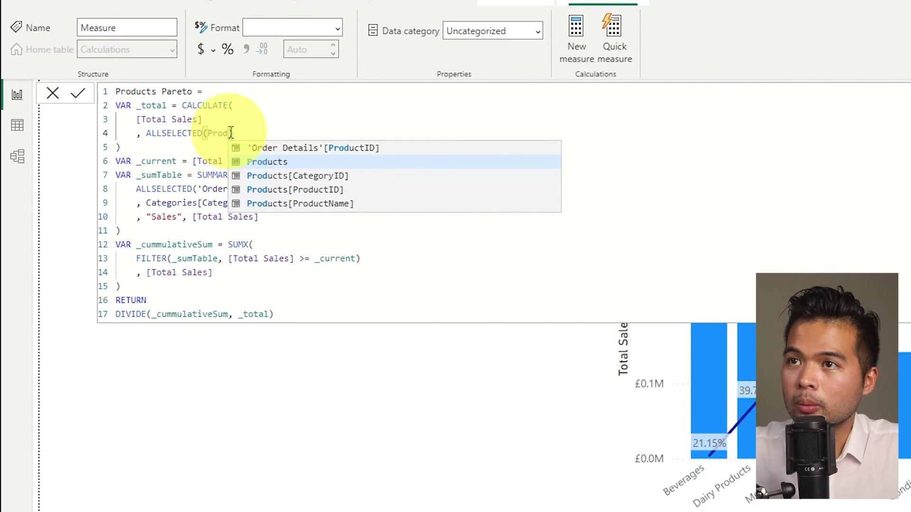
pyautogui.press('Tab')
pyautogui.moveTo(269, 203); pyautogui.dragTo(154, 197)
pyautogui.write('Products')
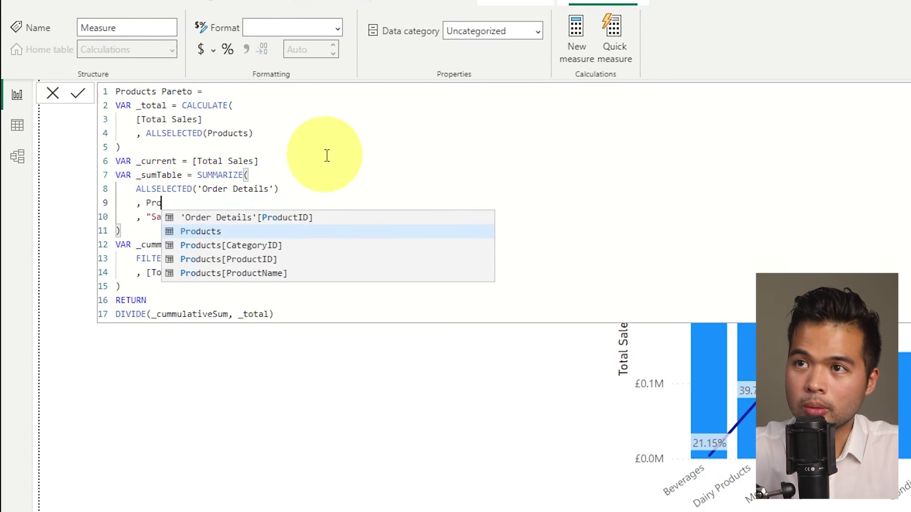
pyautogui.press('Down')
pyautogui.press('Down')
pyautogui.press('Down')
pyautogui.press('Tab')
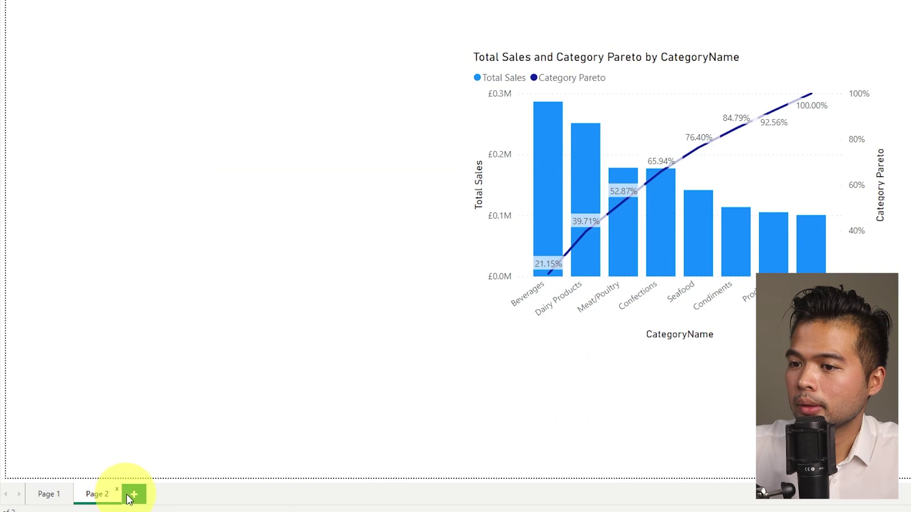
# Step: Paste a copy of the category Pareto chart onto a new page, plotting Products Pareto by ProductName
pyautogui.click(478, 284)
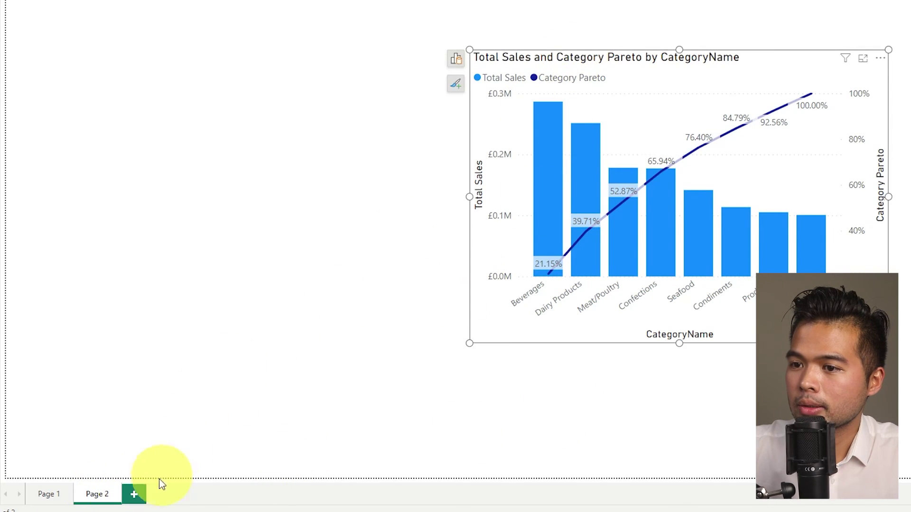
pyautogui.click(136, 496)
pyautogui.hotkey('ctrl', 'v')
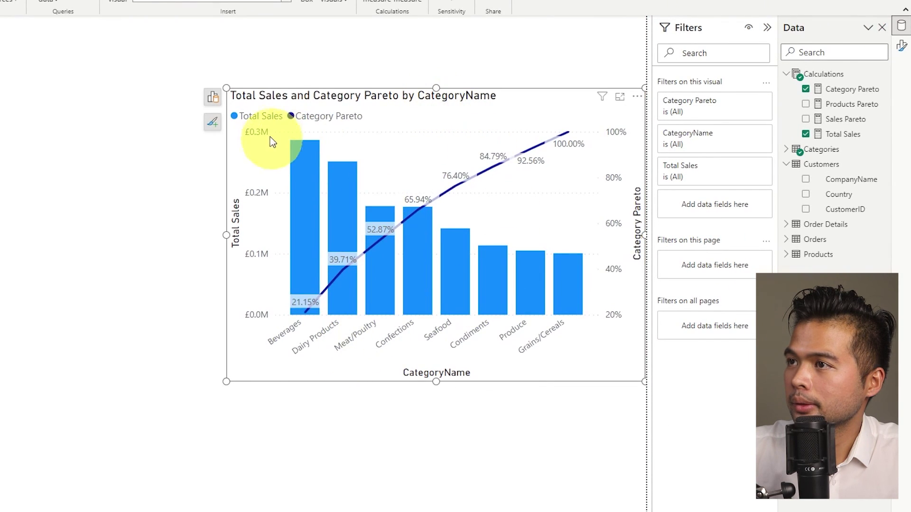
pyautogui.click(214, 98)
pyautogui.click(180, 442)
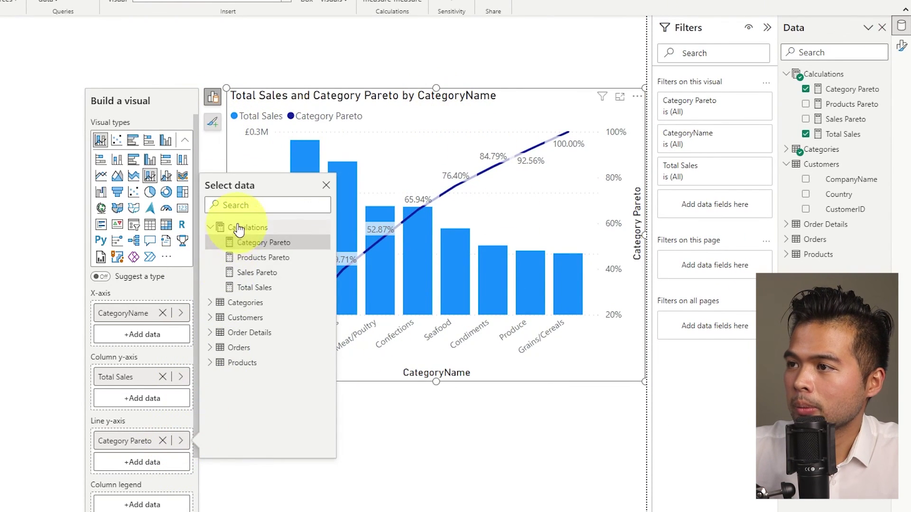
pyautogui.click(265, 258)
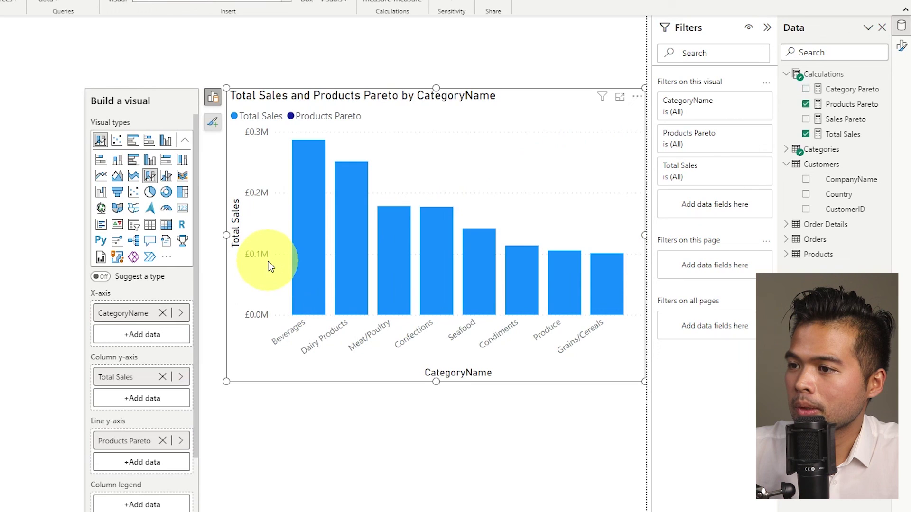
pyautogui.click(181, 314)
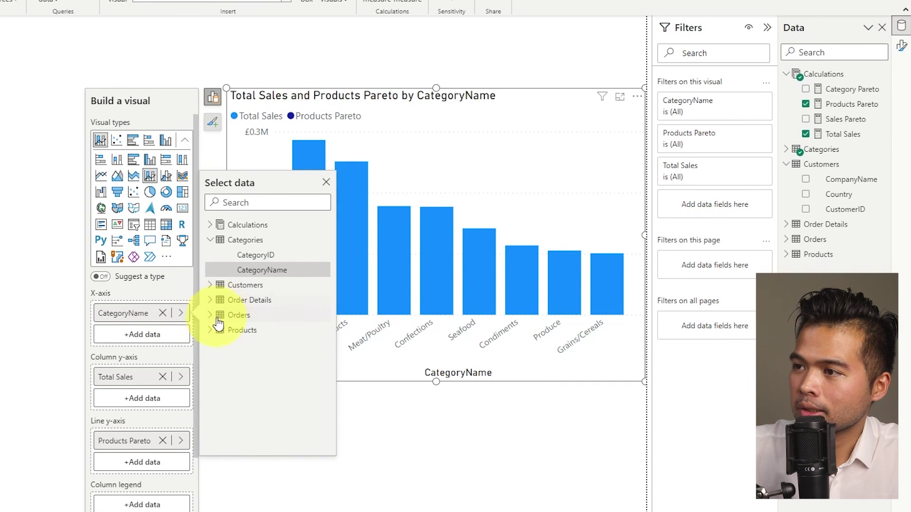
pyautogui.click(262, 374)
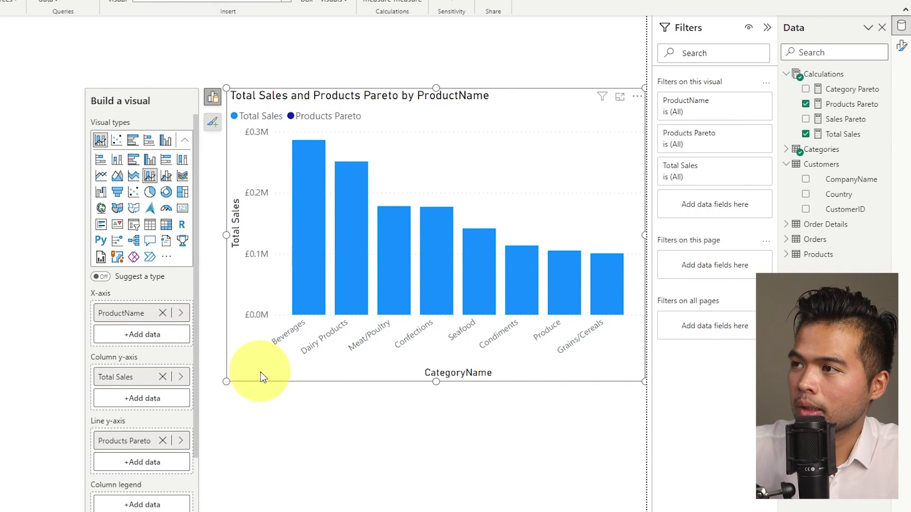
pyautogui.moveTo(225, 383); pyautogui.dragTo(188, 387)
# Step: Format the Products Pareto measure as a percentage and adjust its decimal places
pyautogui.click(852, 104)
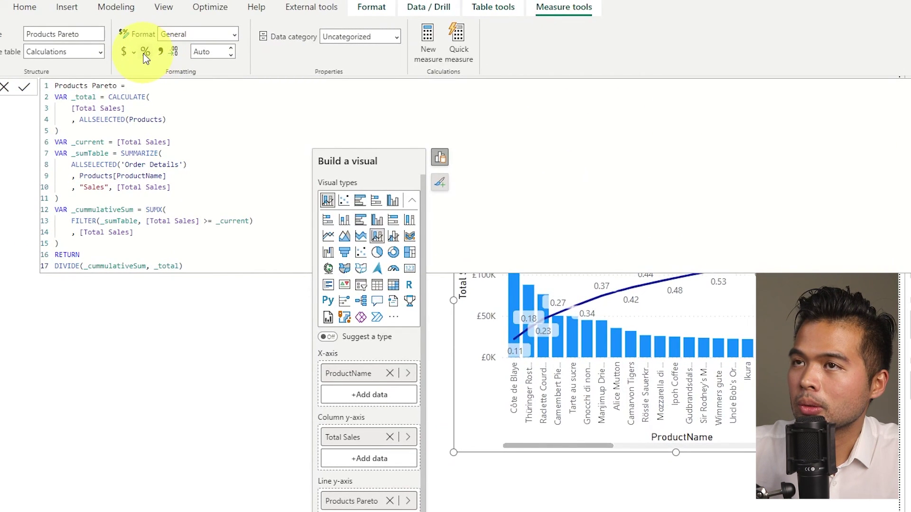
pyautogui.click(145, 52)
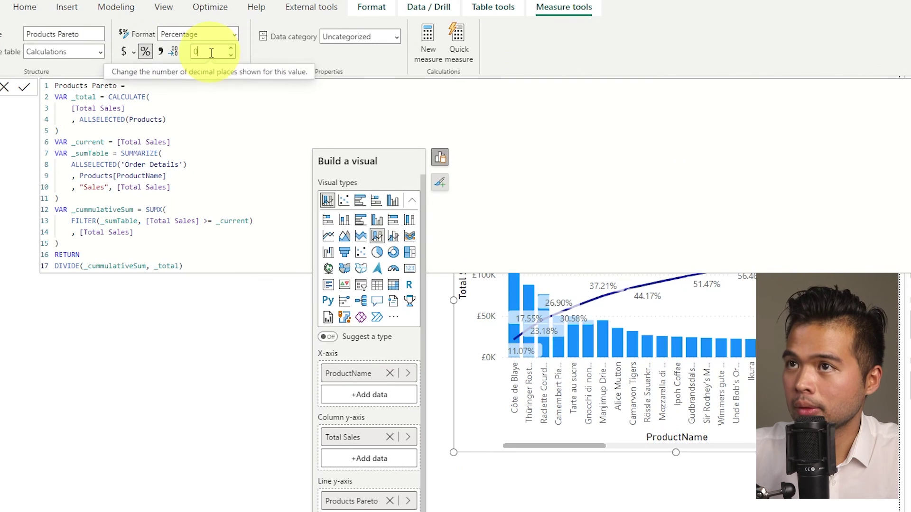
pyautogui.press('BackSpace')
# Step: Finish the Products Pareto decimal setting and return to the product Pareto chart
pyautogui.write('2')
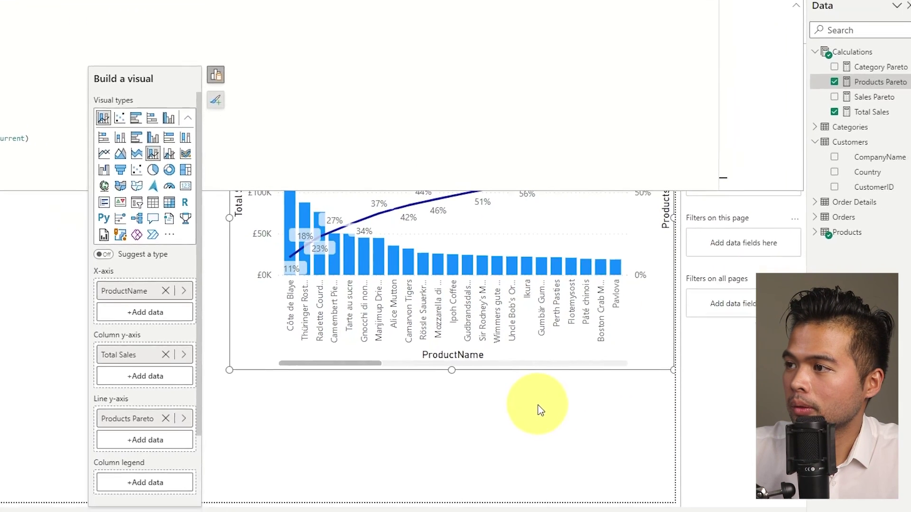
pyautogui.click(759, 492)
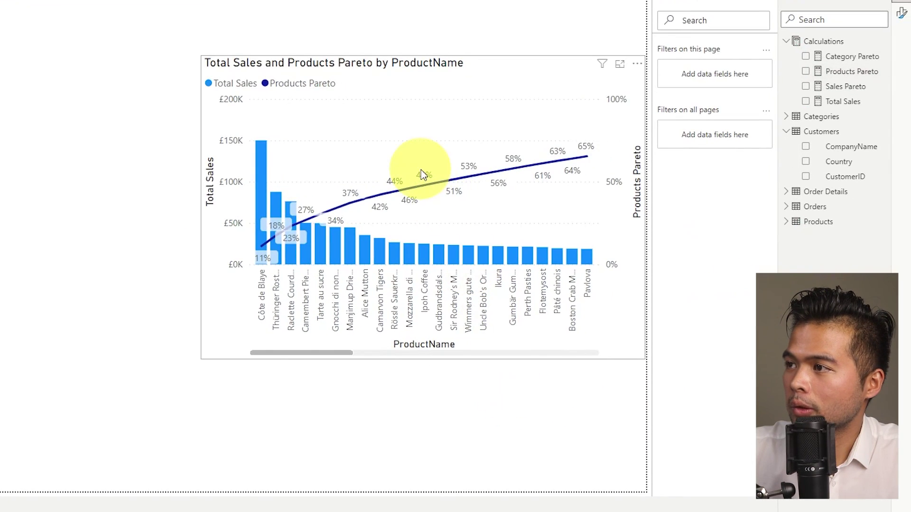
pyautogui.click(410, 70)
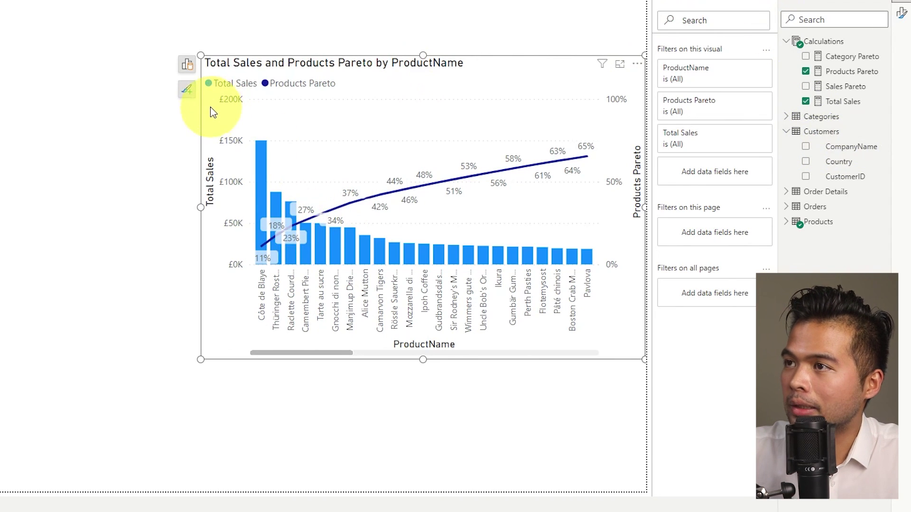
# Step: Colour the chart's columns with conditional rules based on Products Pareto
pyautogui.click(188, 91)
pyautogui.click(124, 262)
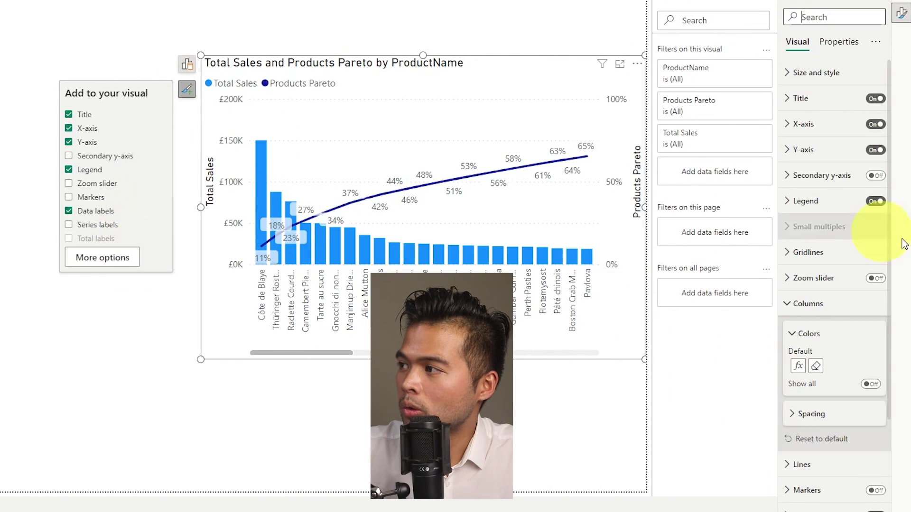
pyautogui.scroll(-2, 824, 296)
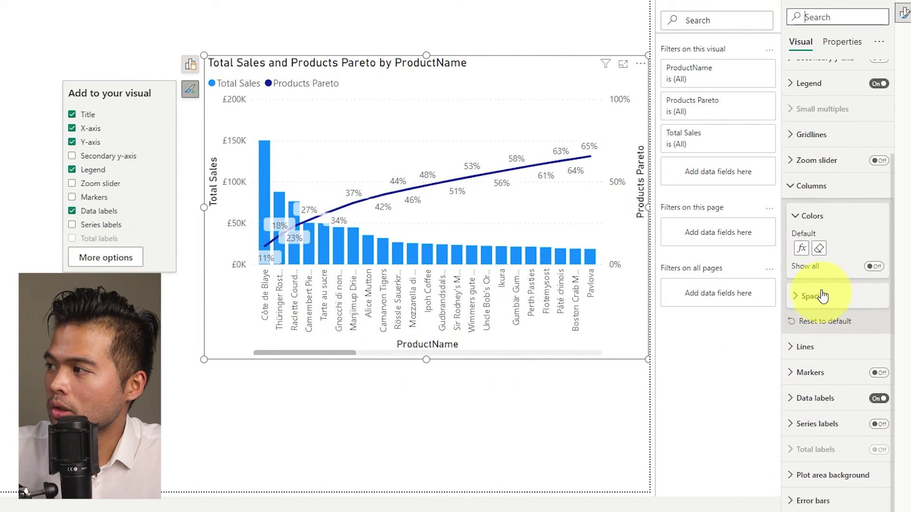
pyautogui.click(807, 251)
pyautogui.click(130, 126)
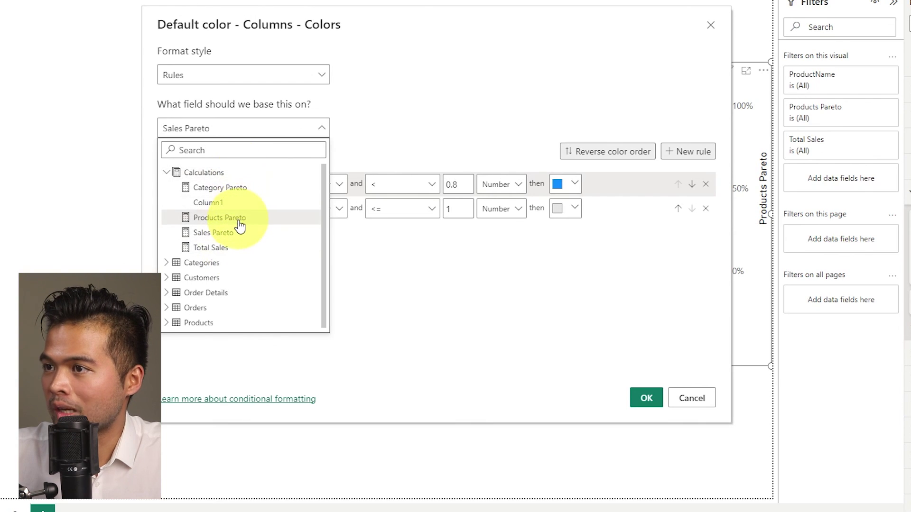
pyautogui.click(238, 219)
pyautogui.click(647, 399)
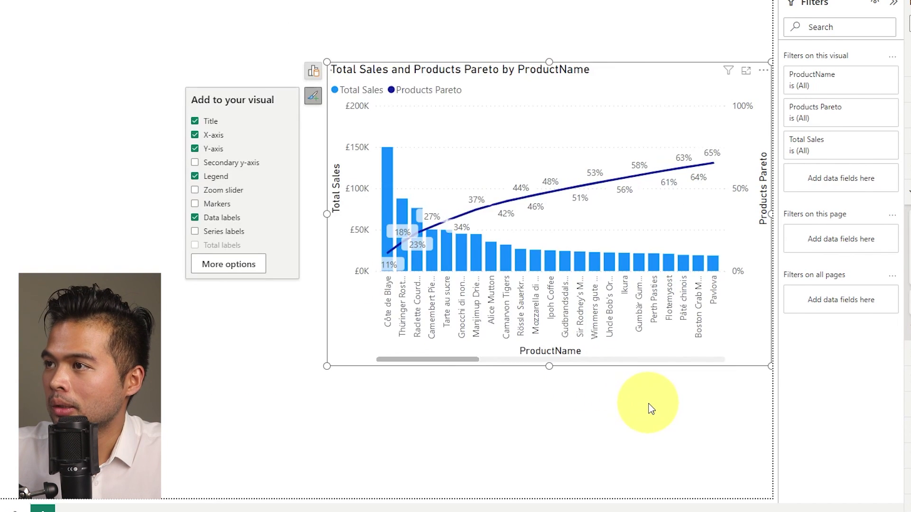